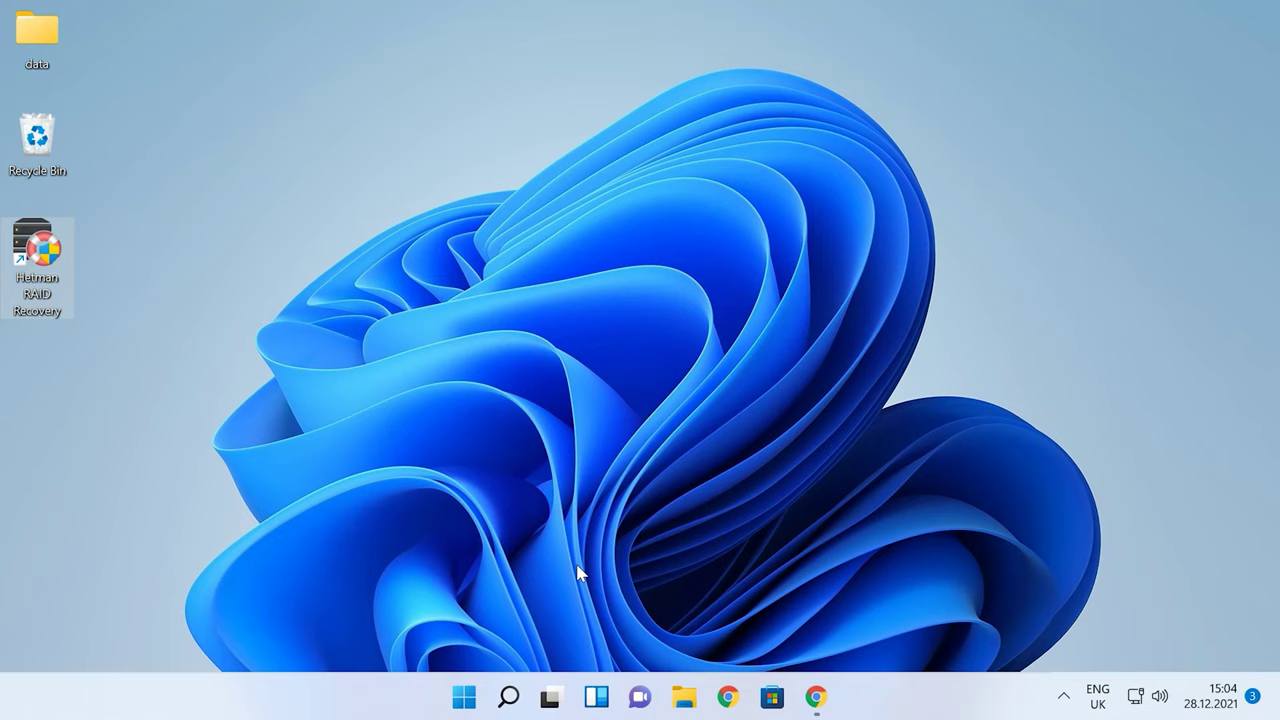
Open Windows Disk Management in a maximized window and examine the connected disks and their partitions
right_click(466, 696)
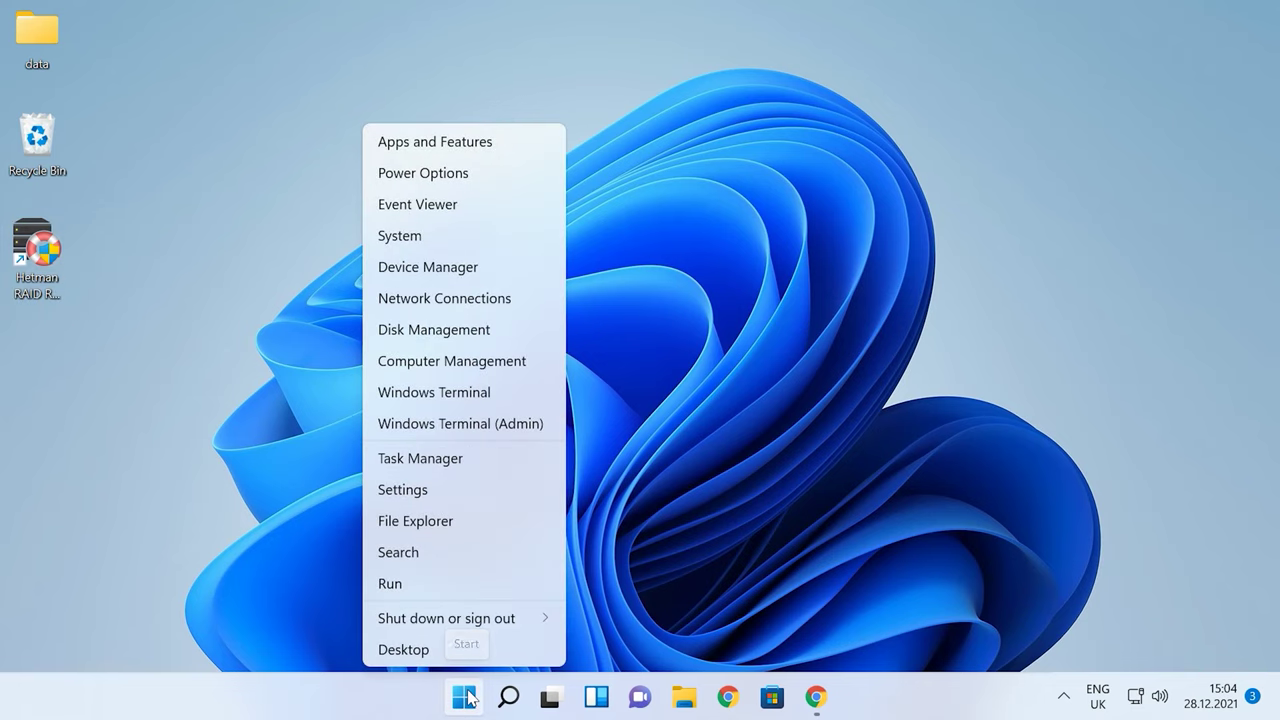
left_click(464, 336)
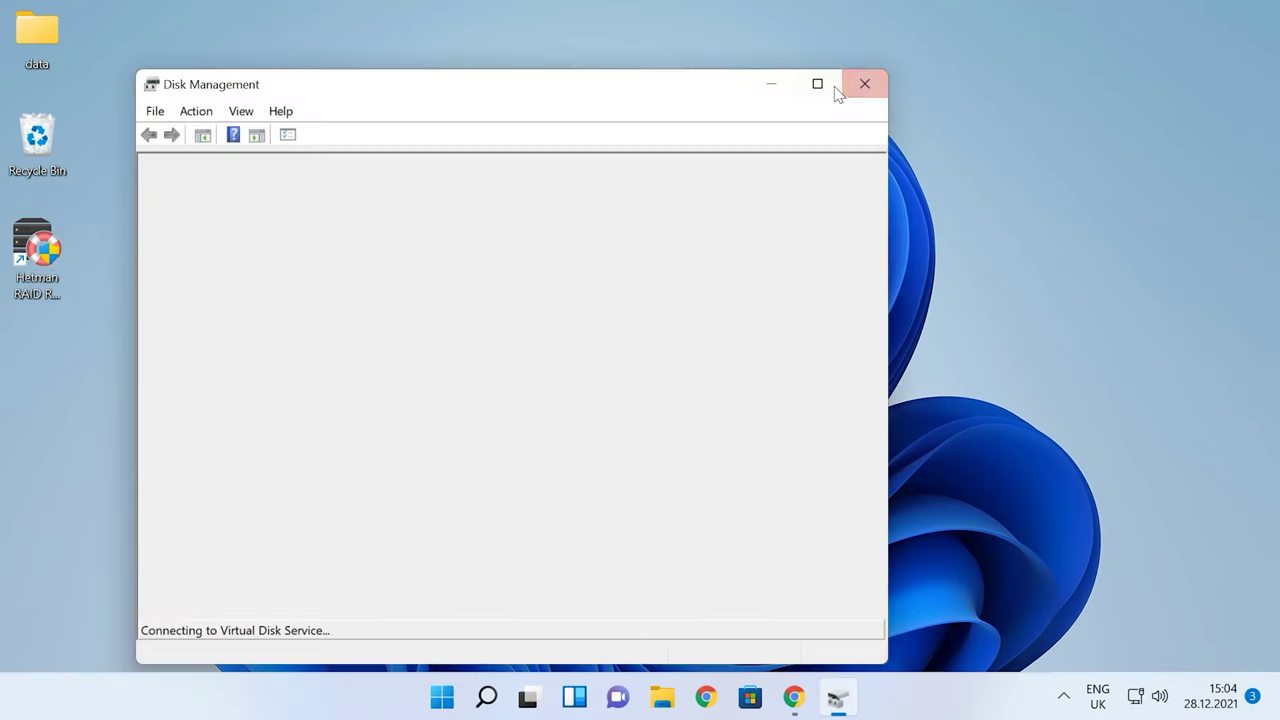
left_click(818, 84)
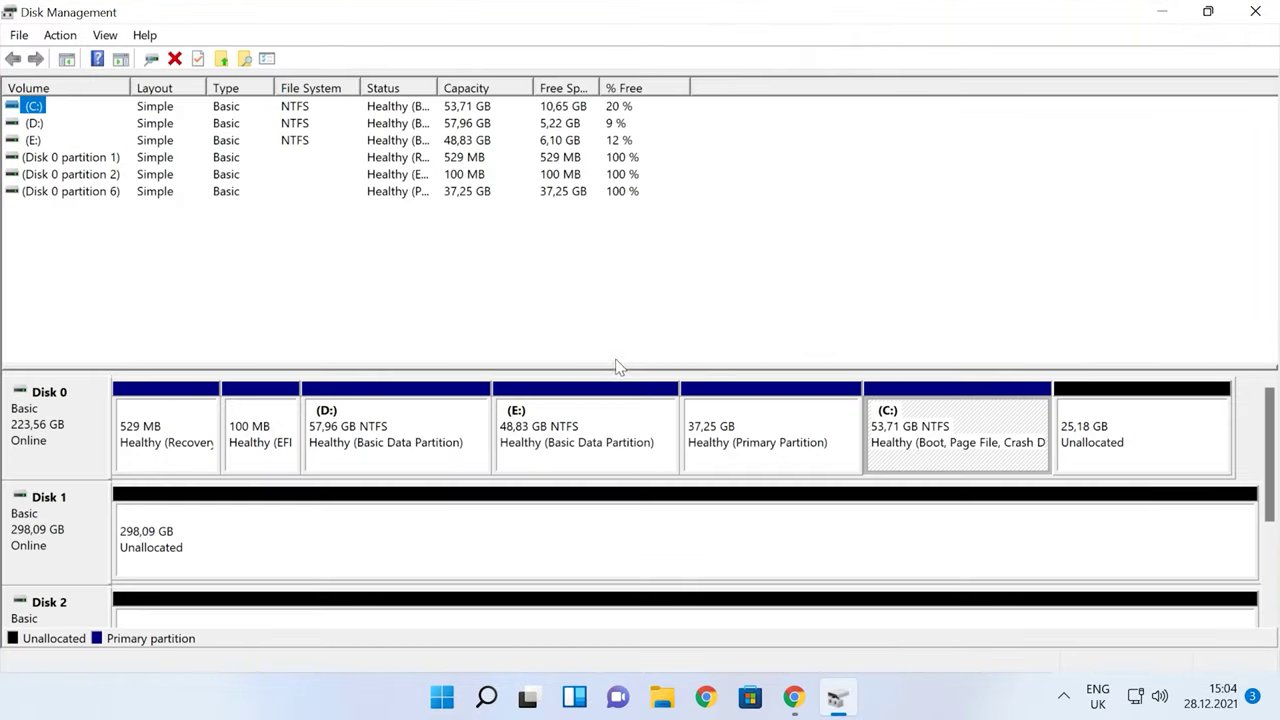
left_click(70, 548)
left_click_drag(1272, 510, 1272, 482)
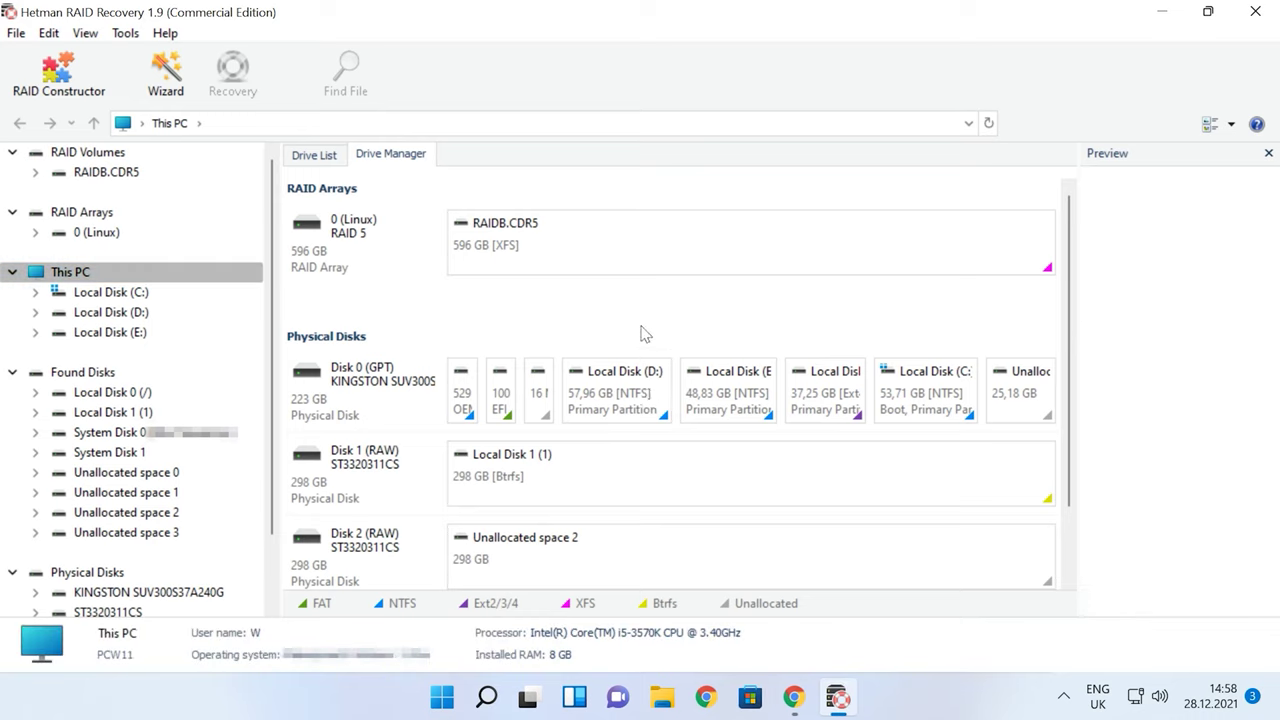
In Hetman RAID Recovery, open the RAIDB.CDR5 volume of the RAID 5 array and analyse it with a fast scan
left_click(364, 244)
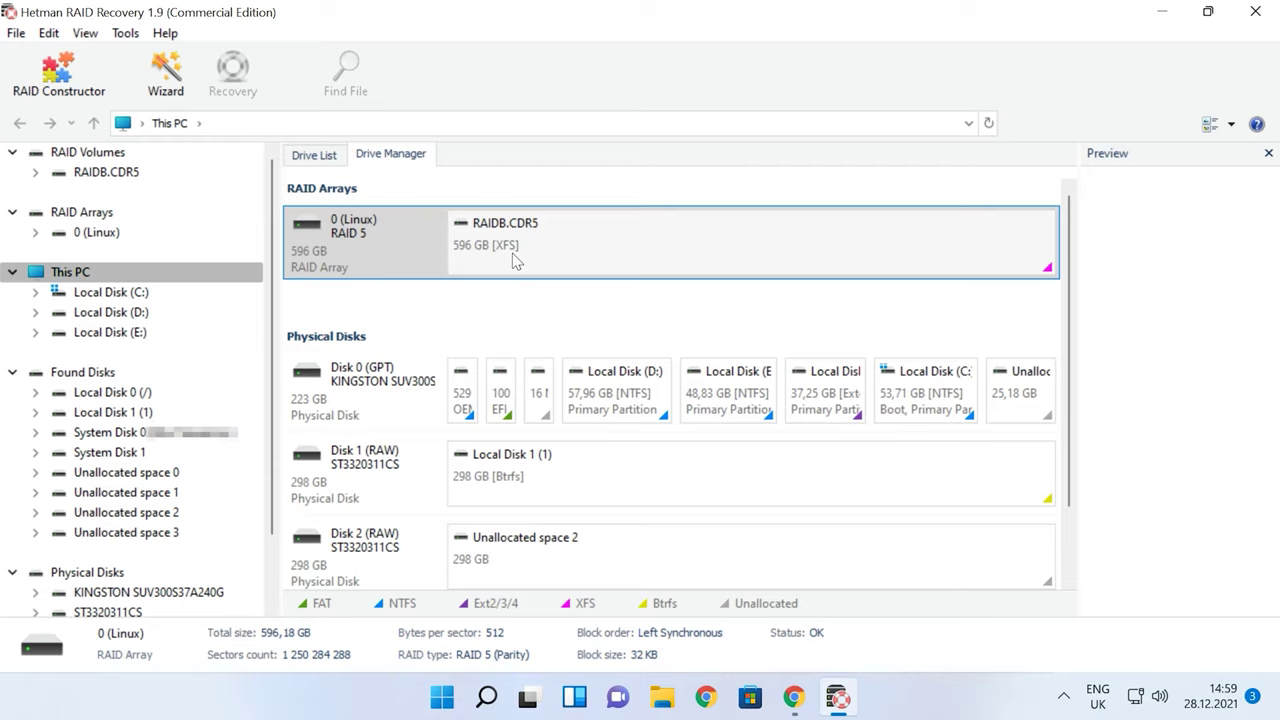
right_click(699, 252)
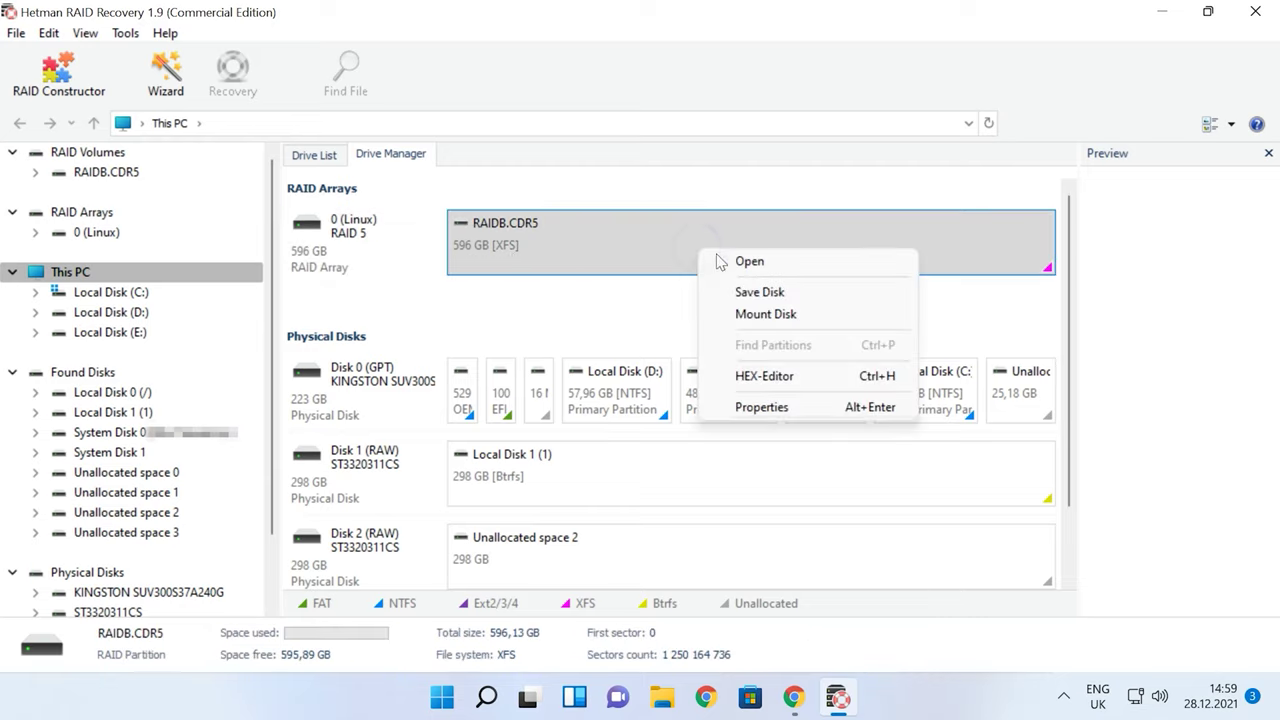
left_click(762, 263)
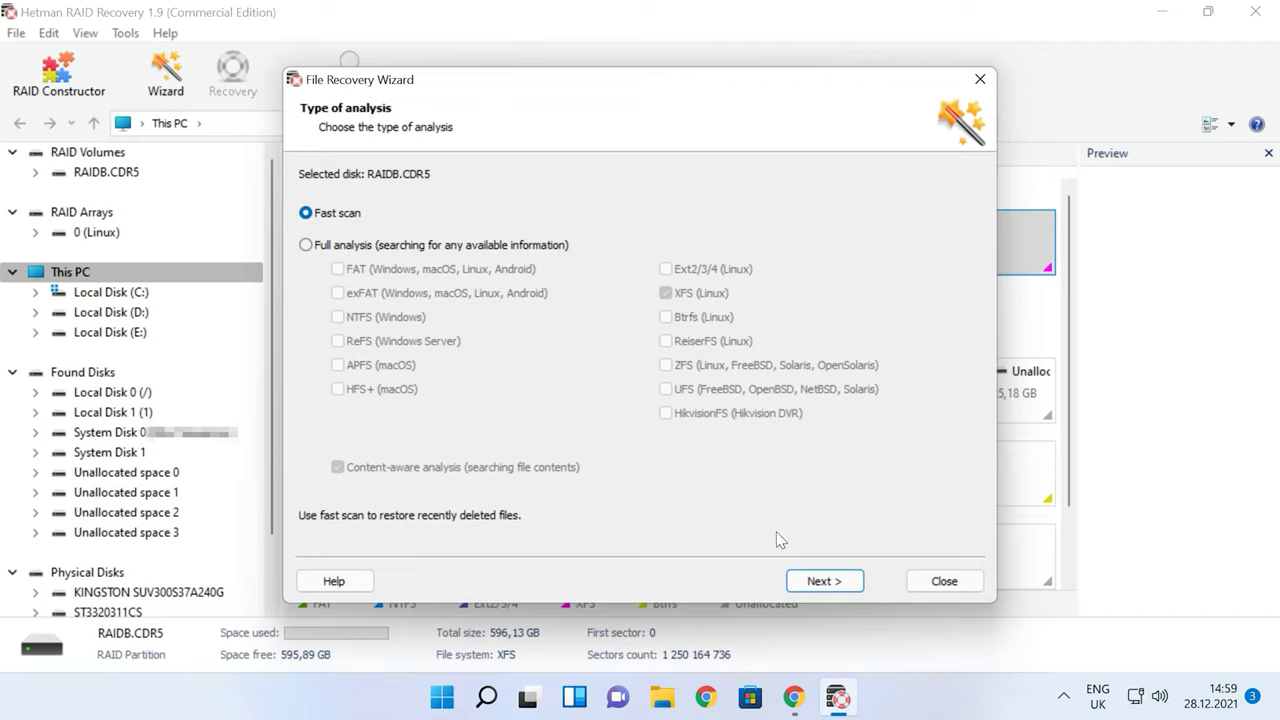
left_click(818, 584)
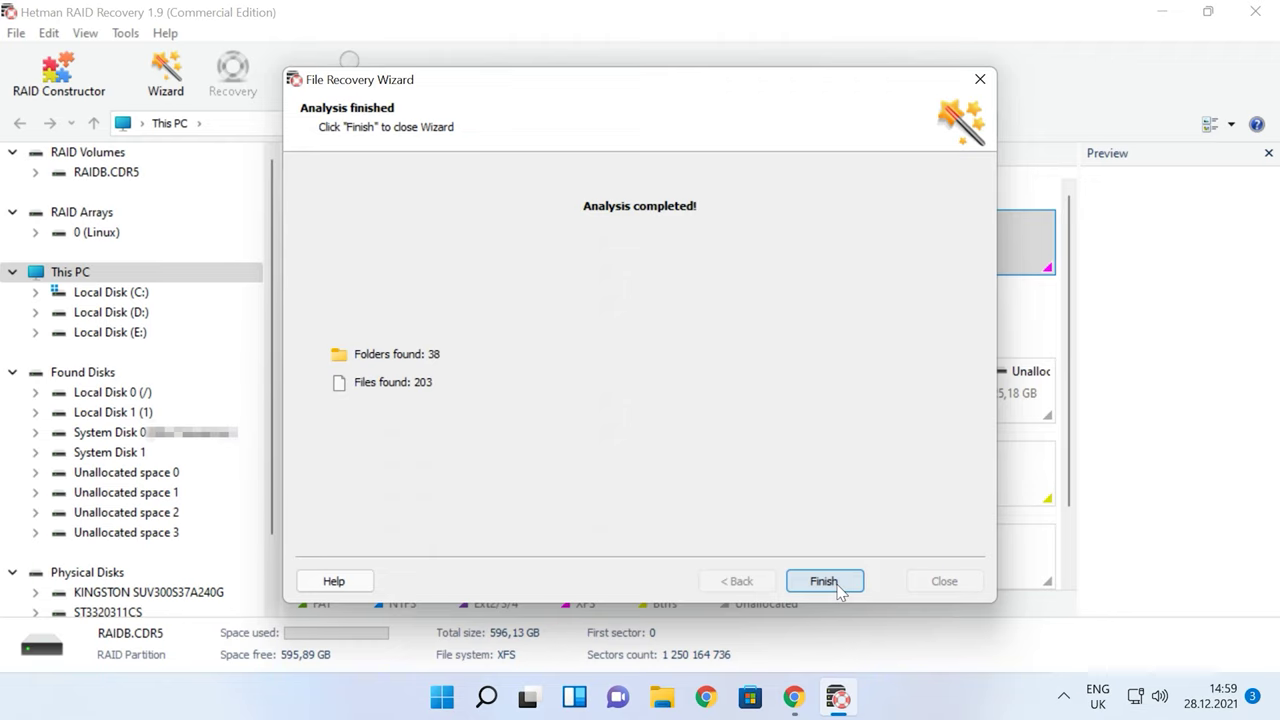
left_click(837, 589)
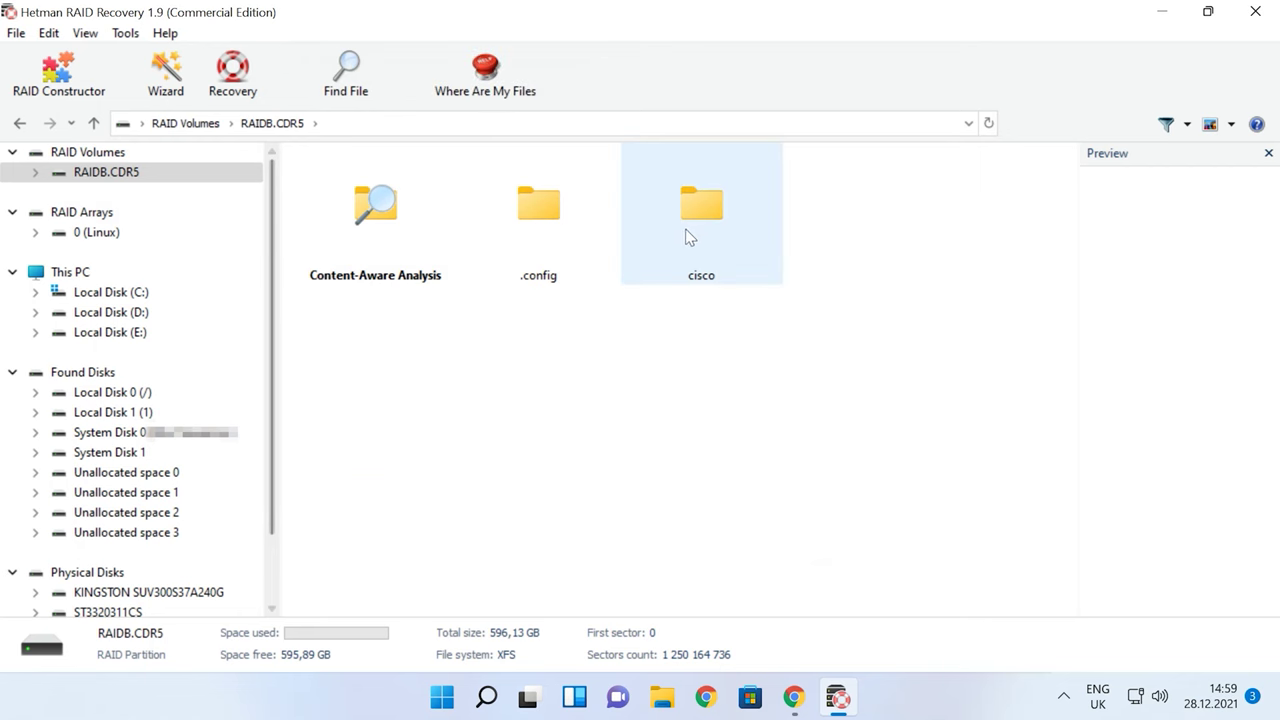
Open the cisco folder on the scanned volume and search it for 027.jpg
double_click(708, 212)
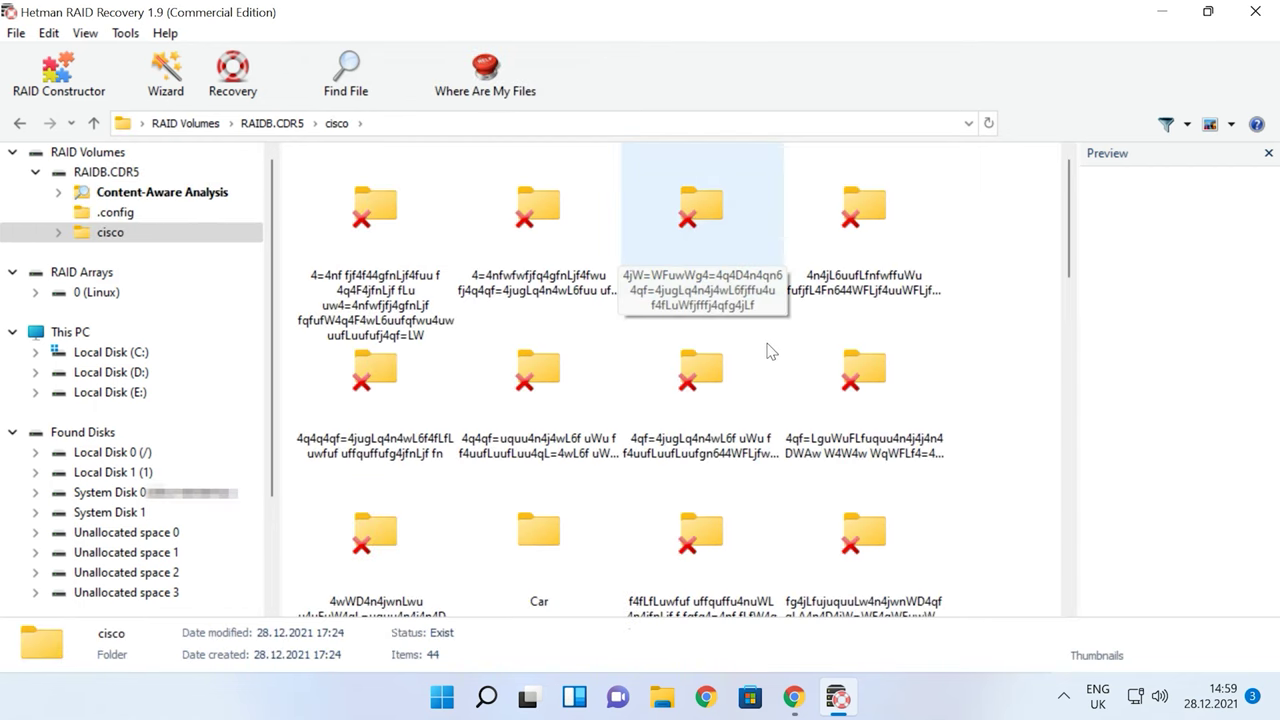
left_click_drag(1071, 243, 1080, 579)
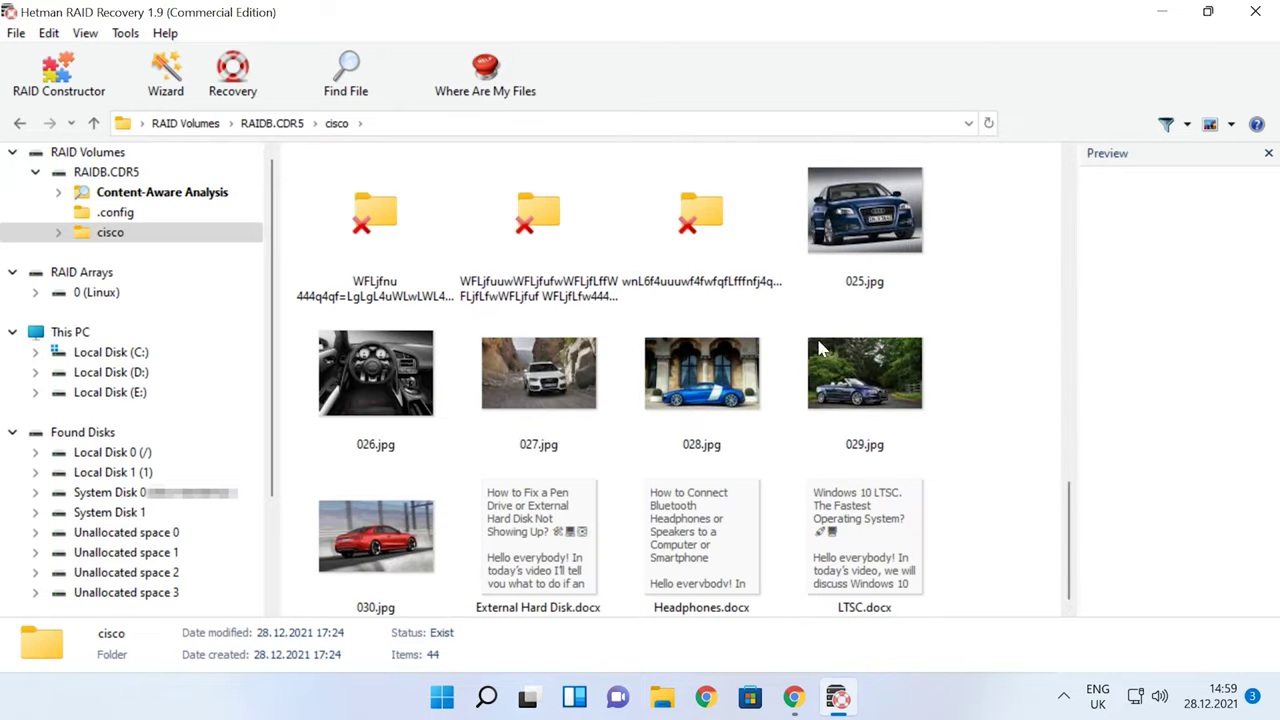
left_click(346, 88)
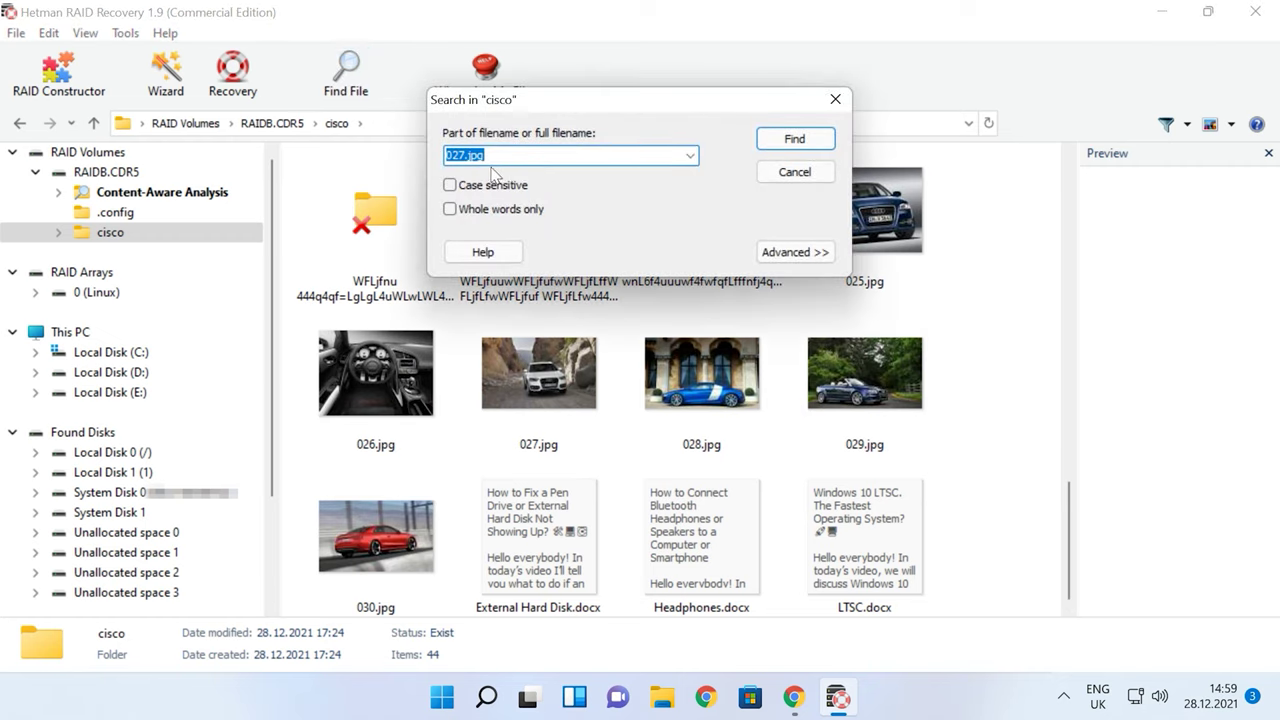
left_click(808, 152)
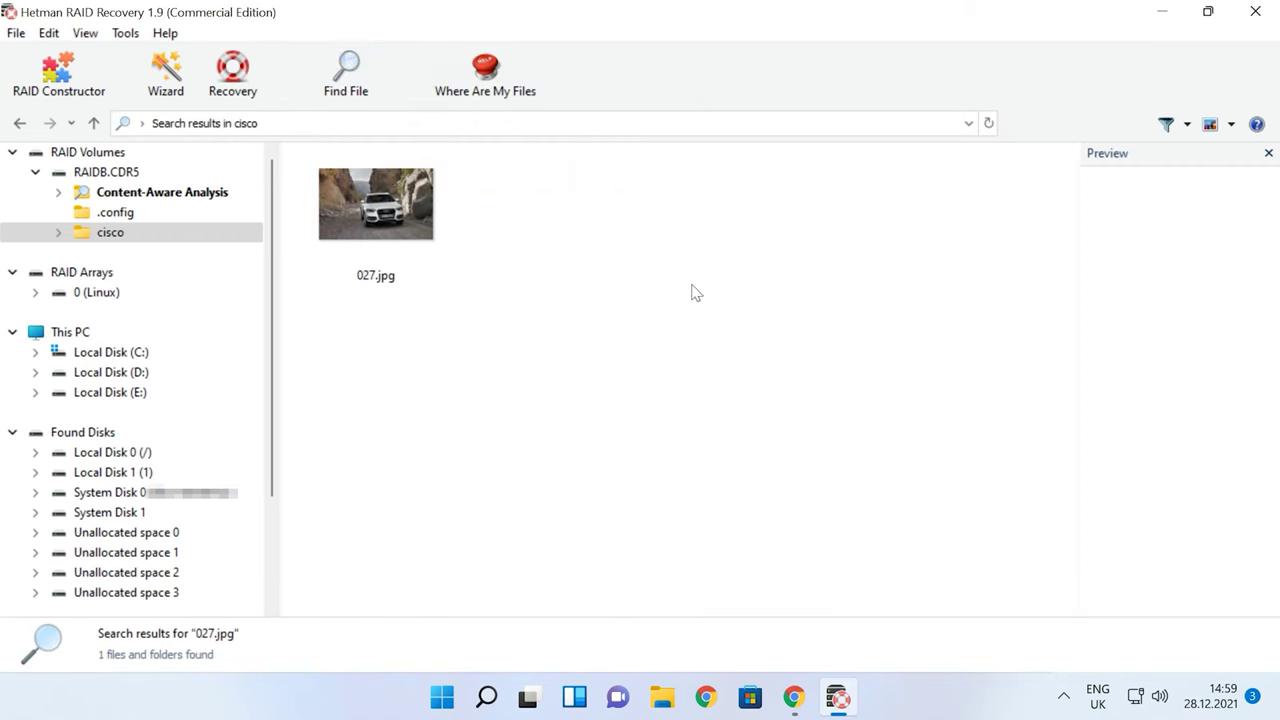
Return from the search results to the cisco folder on RAIDB.CDR5 and preview the image 025.jpg
left_click(112, 172)
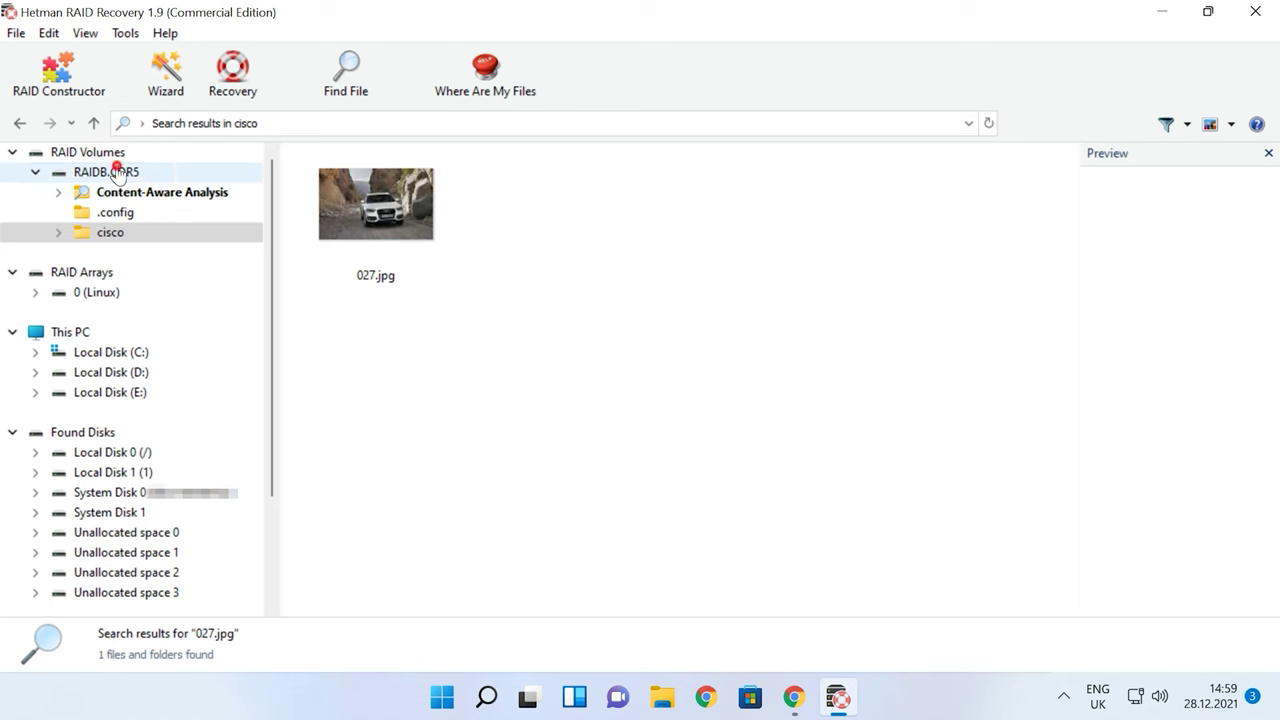
left_click(724, 240)
double_click(724, 240)
scroll(800, 482, "down", 10)
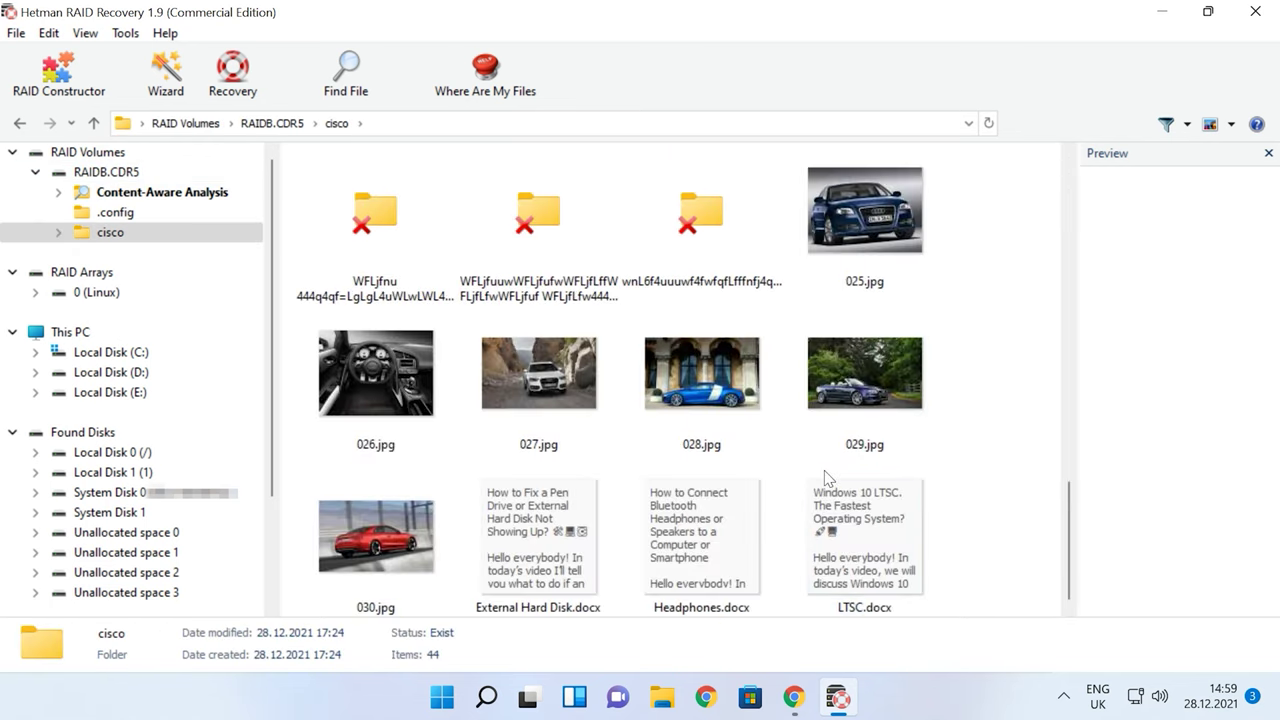
left_click(881, 257)
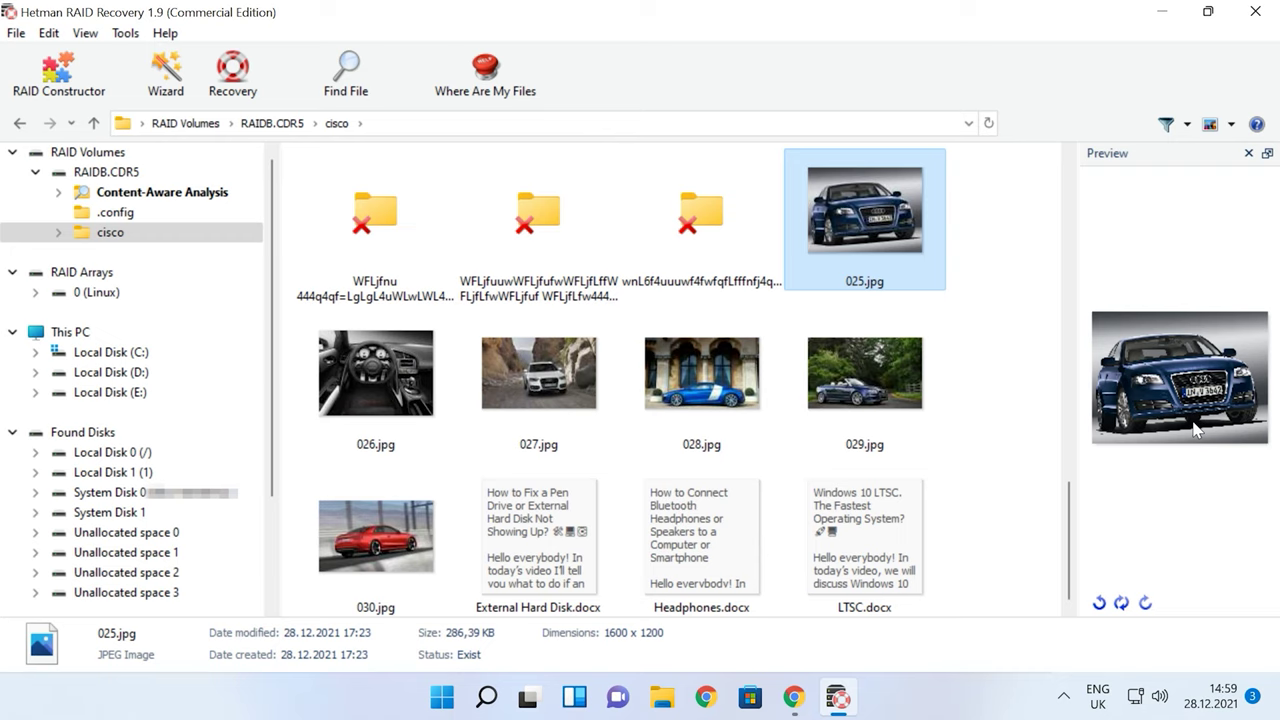
Recover the images 026.jpg to 030.jpg and the three DOCX files to hard disk in C:\10\
left_click_drag(974, 366, 390, 540)
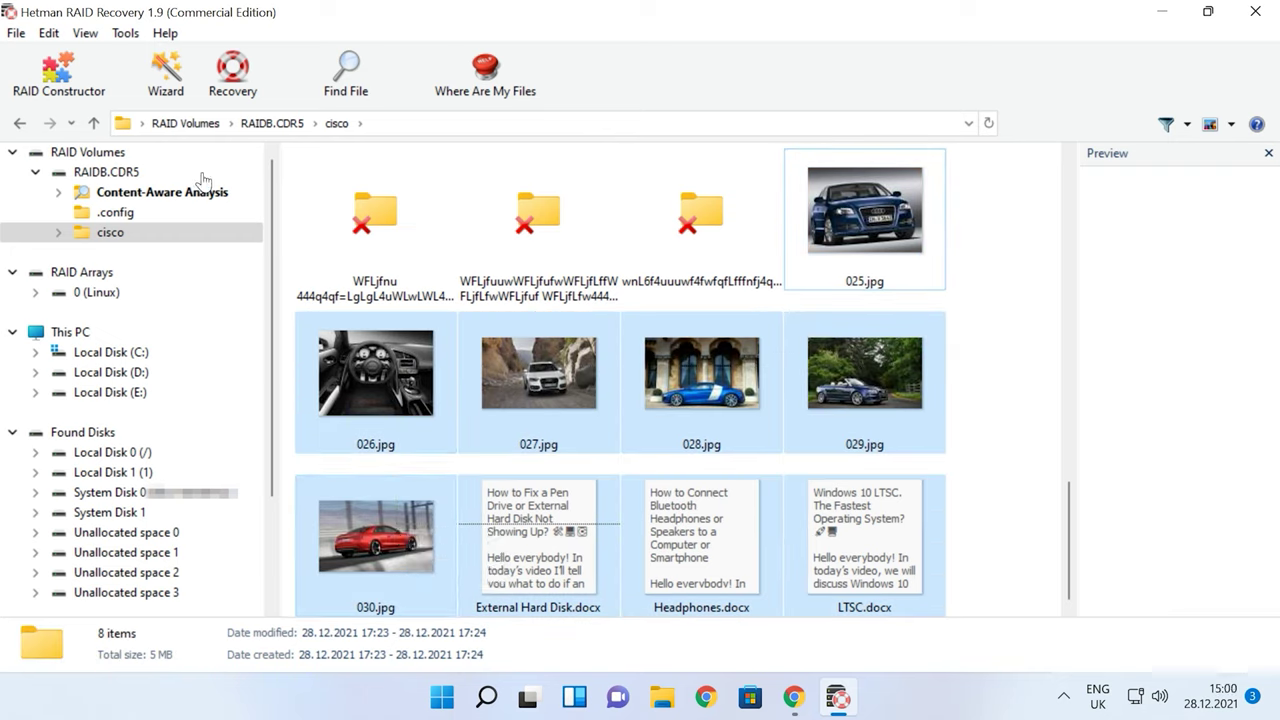
left_click(236, 100)
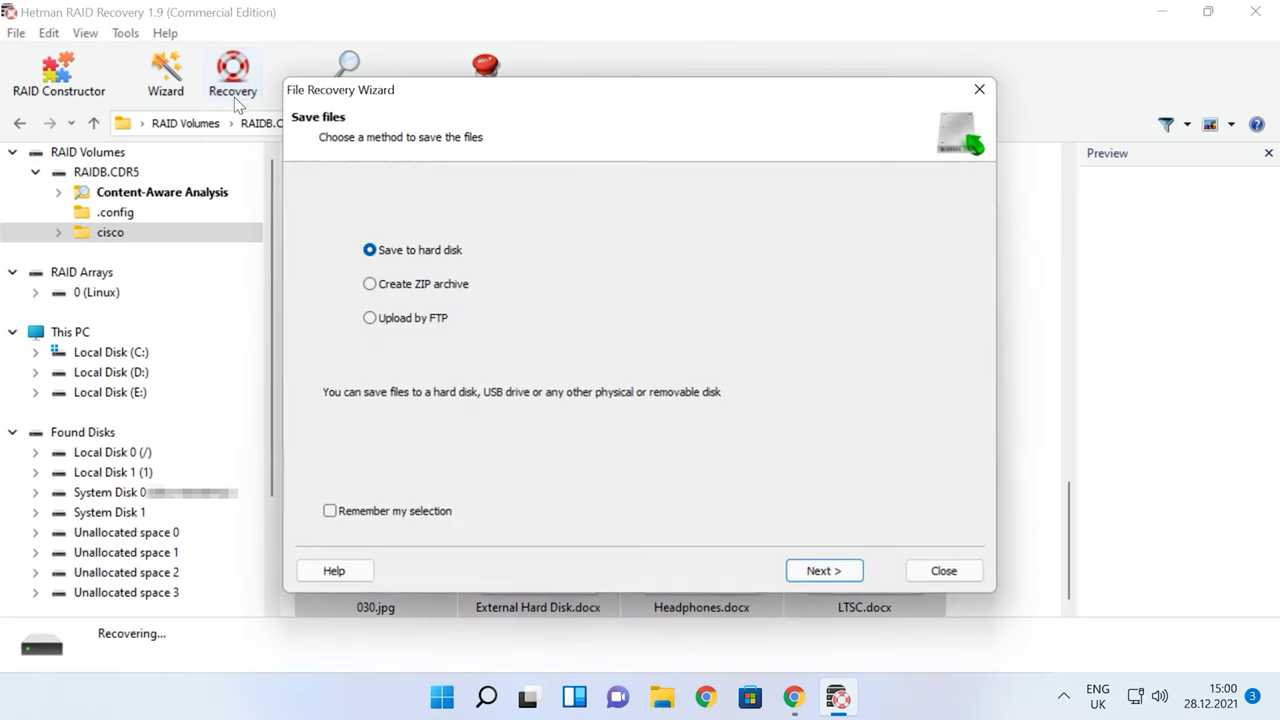
left_click(848, 574)
left_click(461, 234)
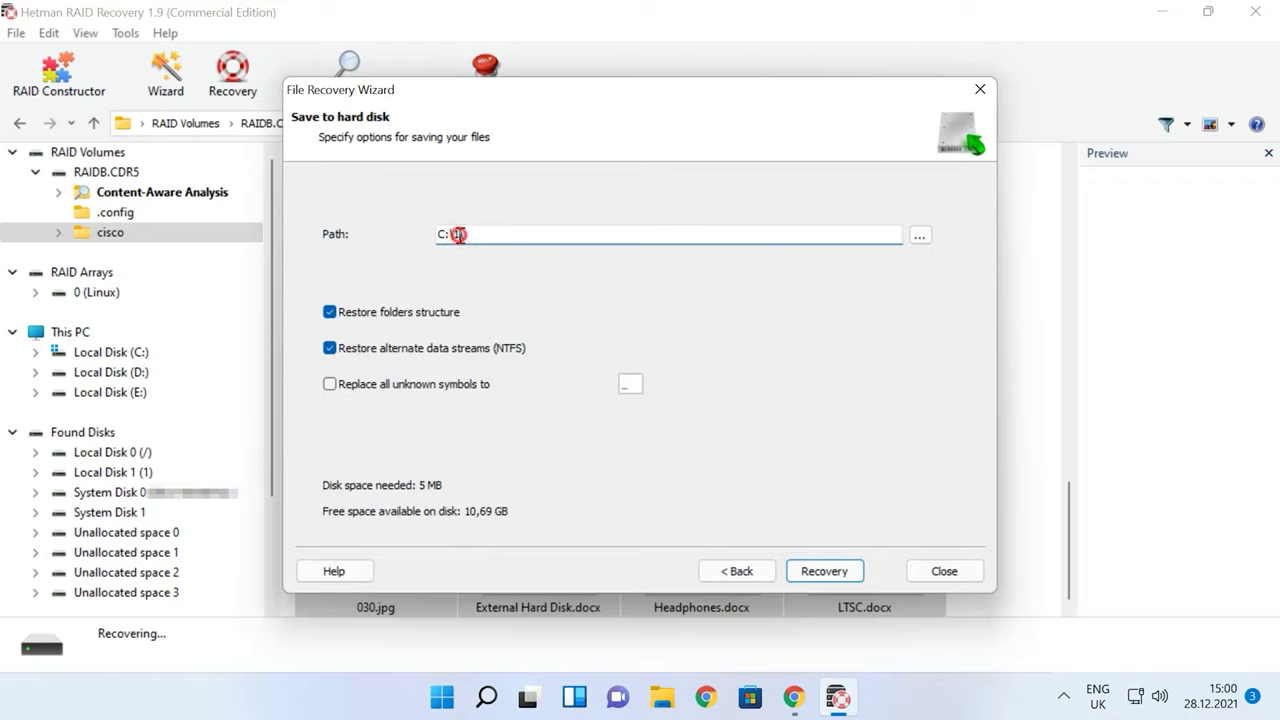
type("0\\")
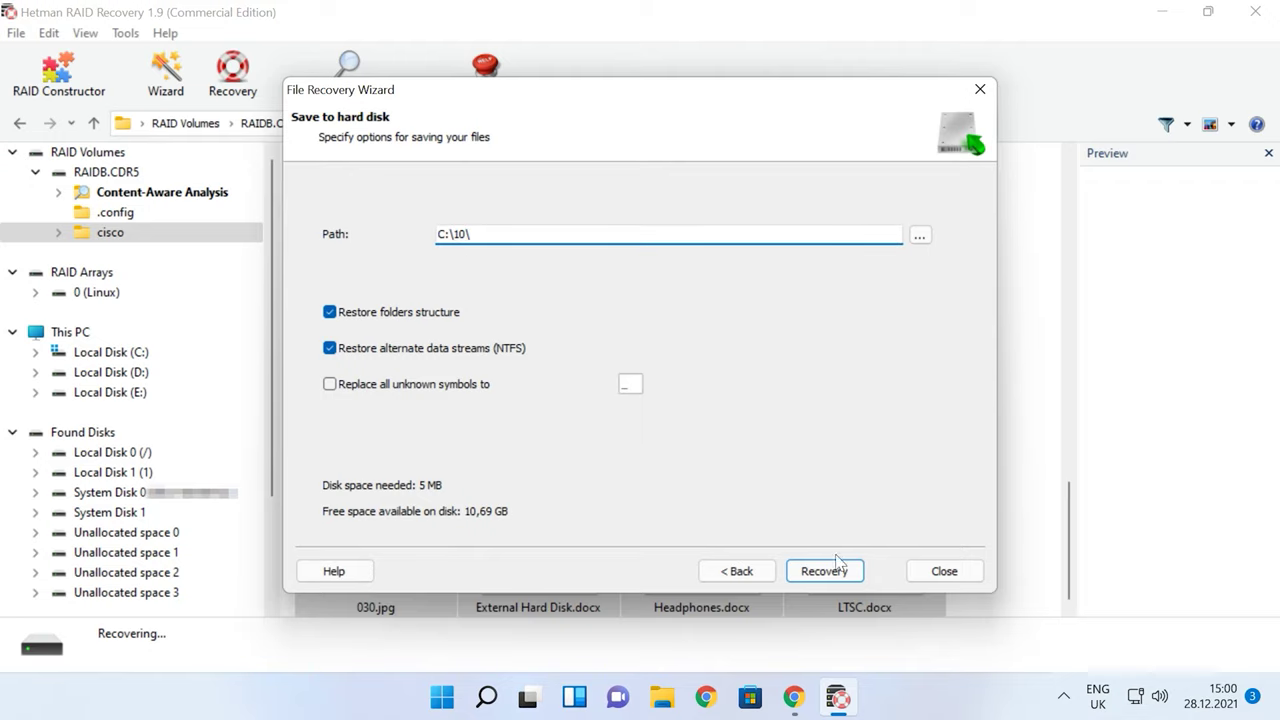
left_click(836, 568)
left_click(822, 580)
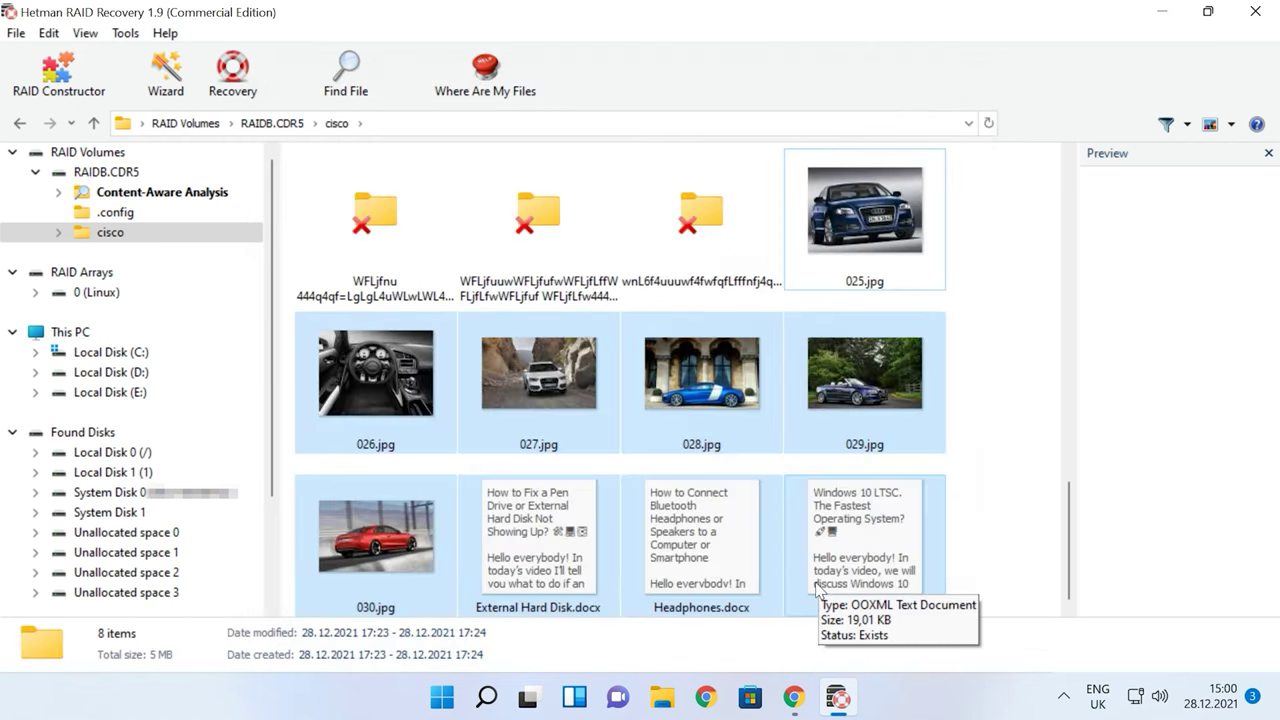
In File Explorer, open the folder 10 on Local Disk (C:) and check the recovered images and documents
left_click(655, 698)
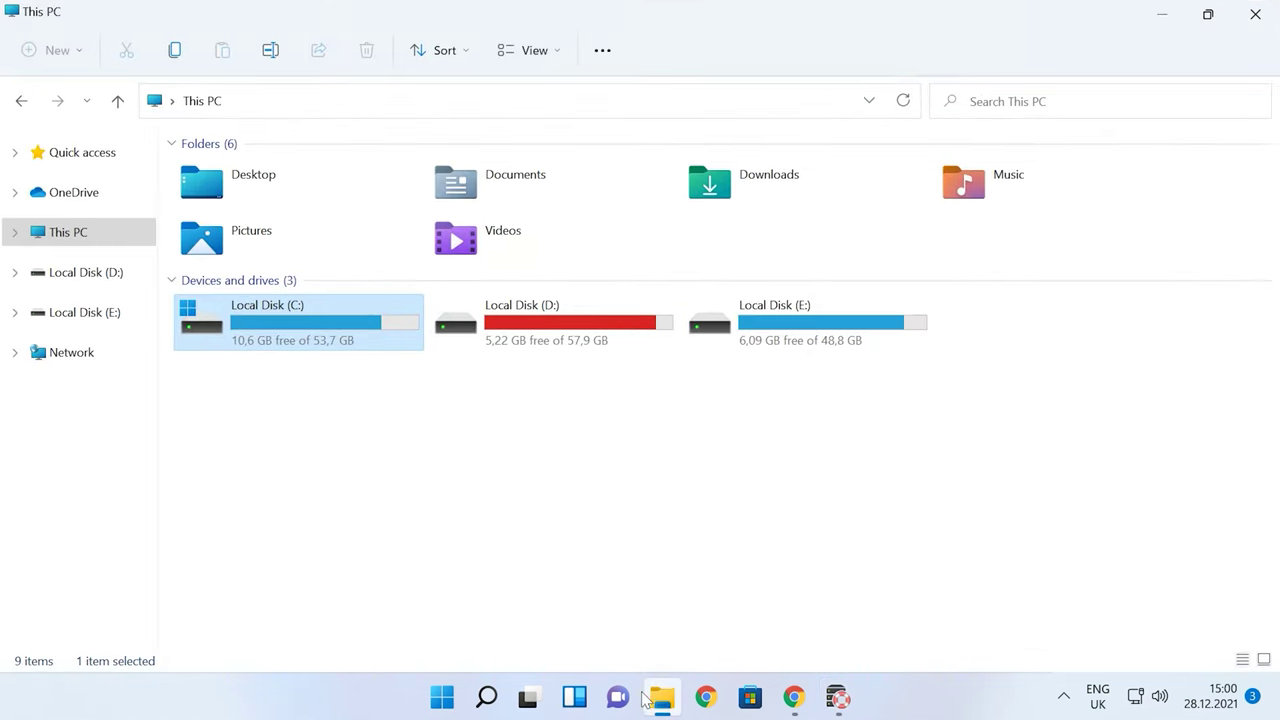
double_click(299, 335)
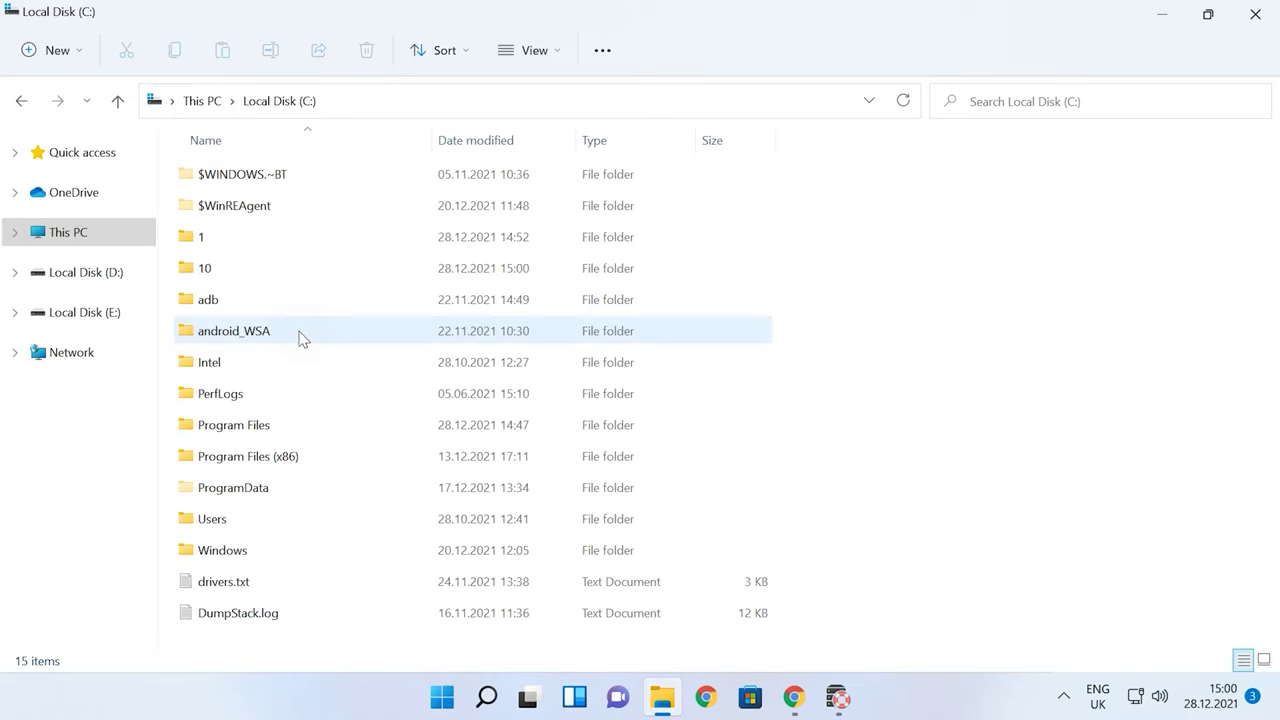
double_click(213, 272)
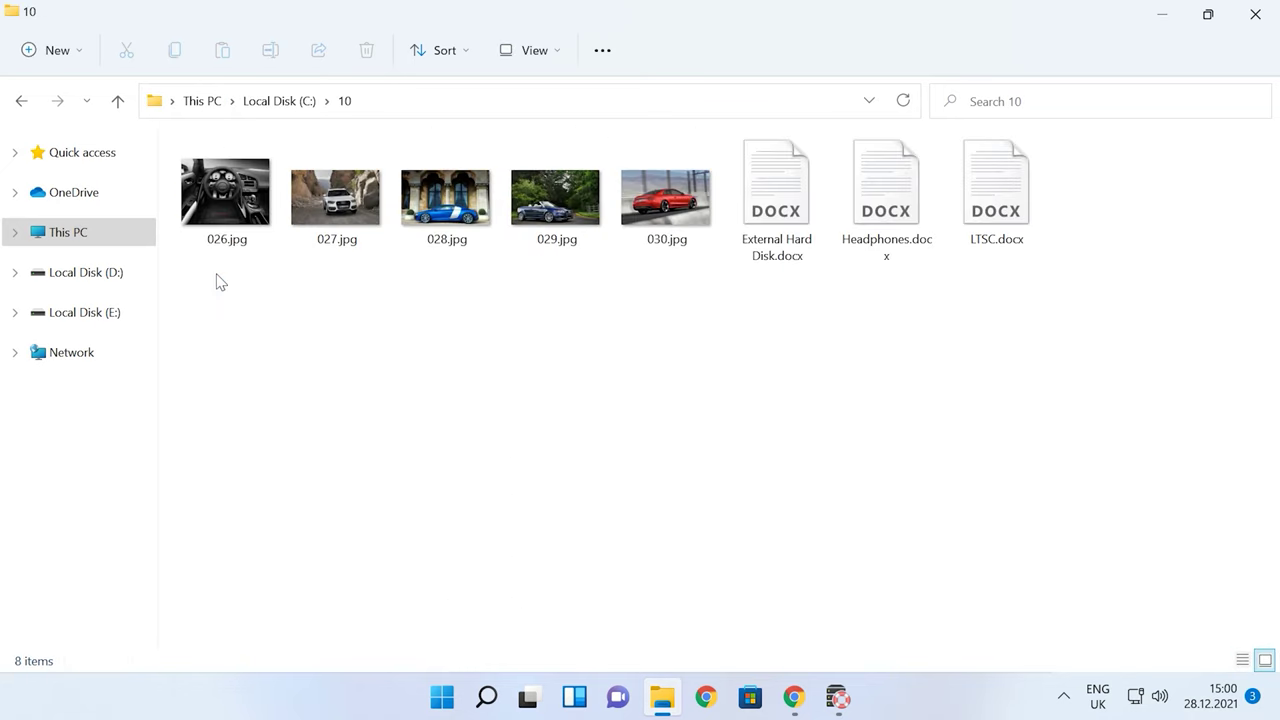
left_click_drag(1058, 284, 199, 207)
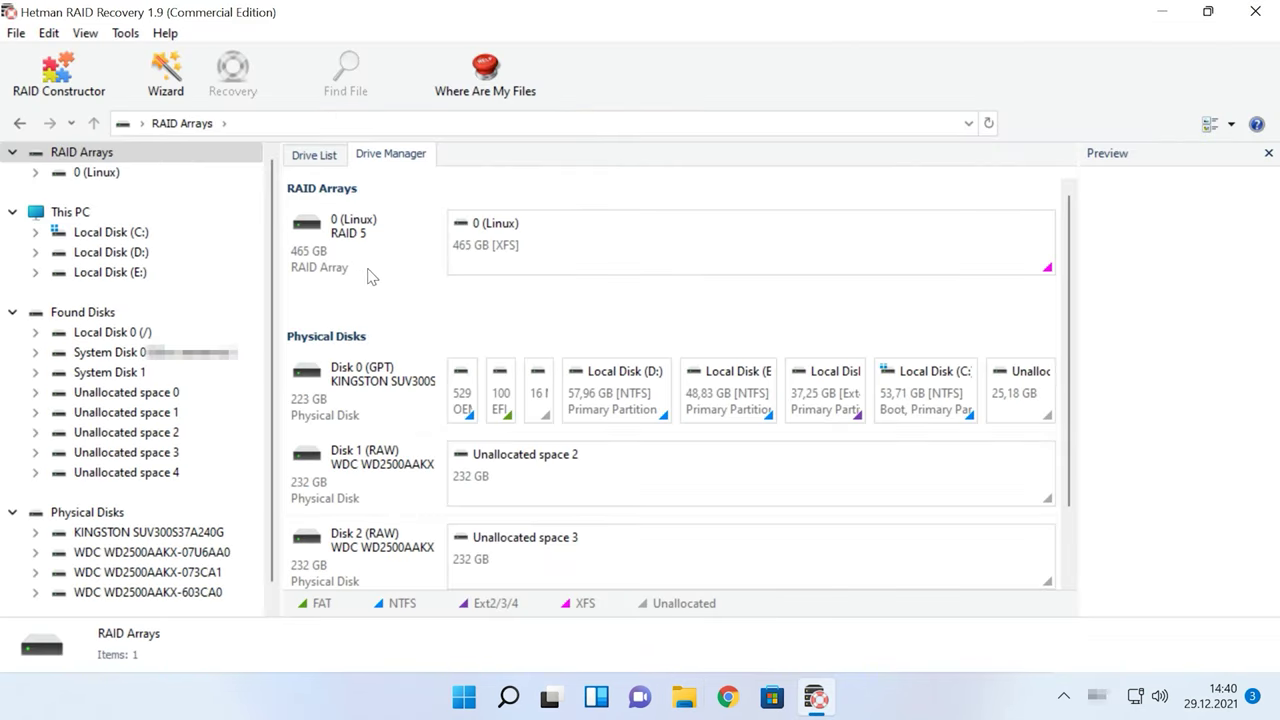
In Hetman RAID Recovery, open image creation for the 0 (Linux) RAID 5 array and choose a partial size, adjusting the range's end
left_click(375, 249)
right_click(377, 247)
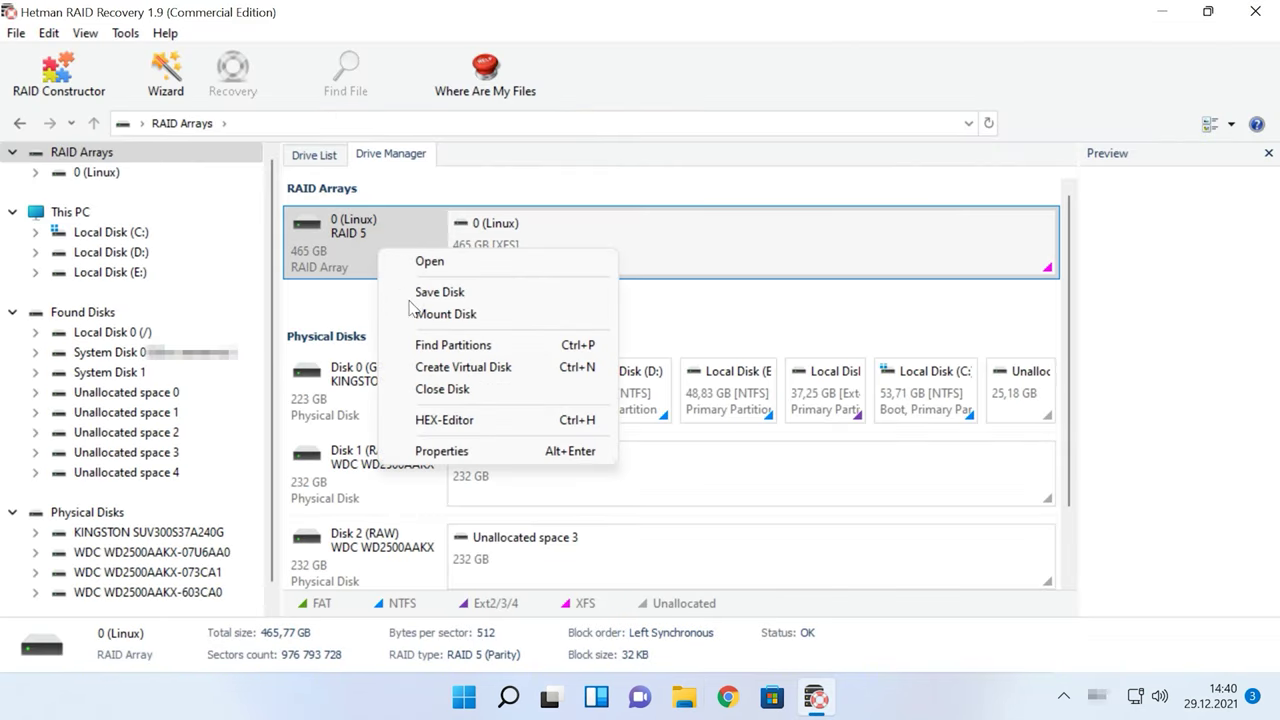
left_click(452, 294)
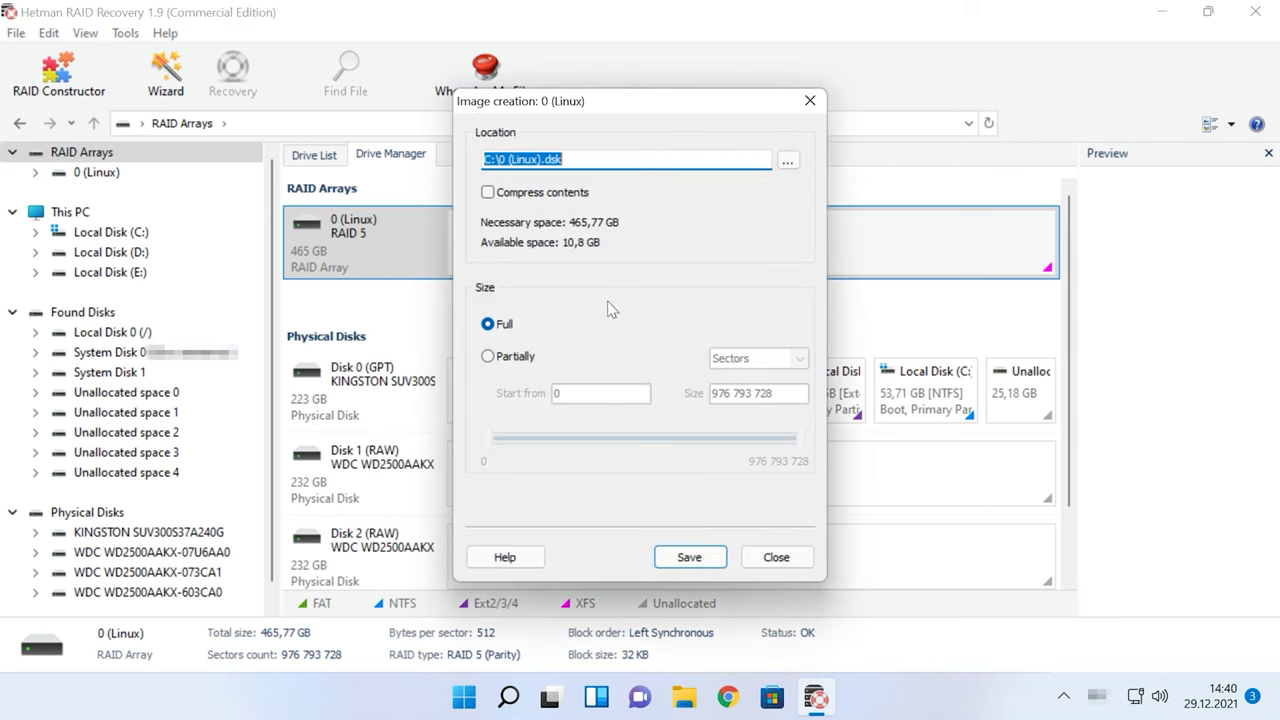
left_click(500, 358)
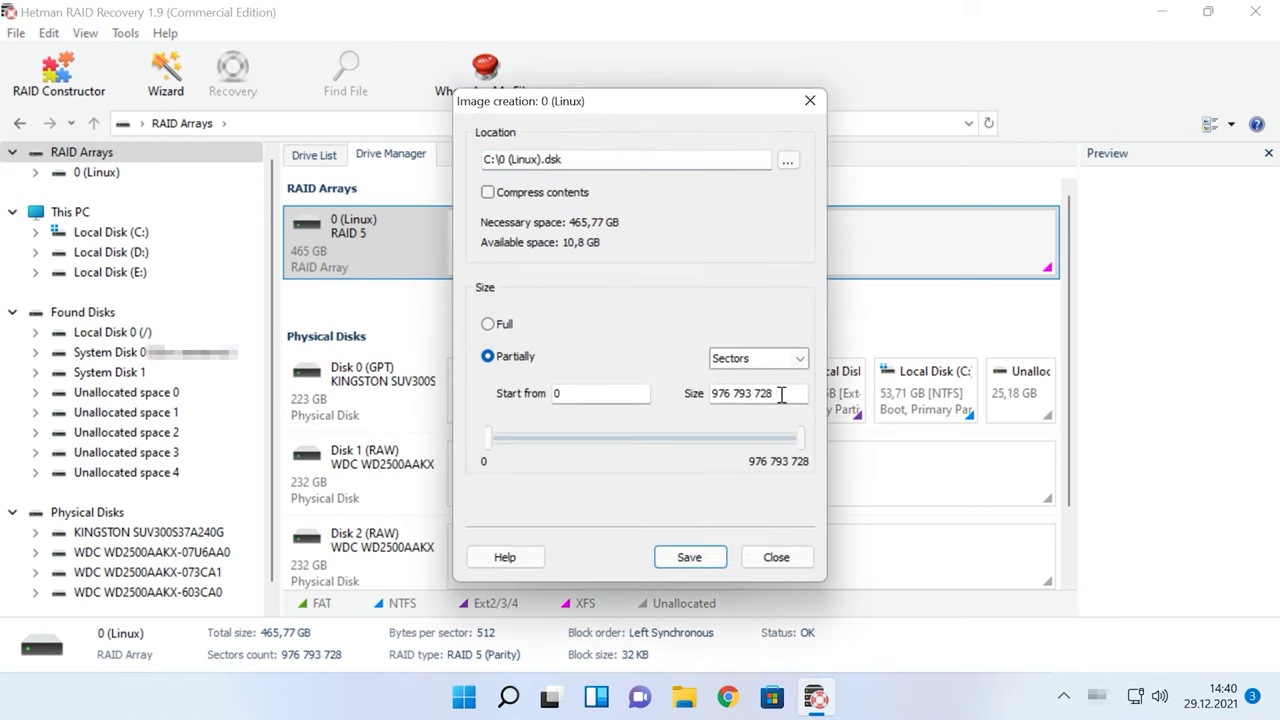
mouse_move(800, 438)
left_mouse_down()
mouse_move(694, 438)
mouse_move(805, 440)
left_mouse_up()
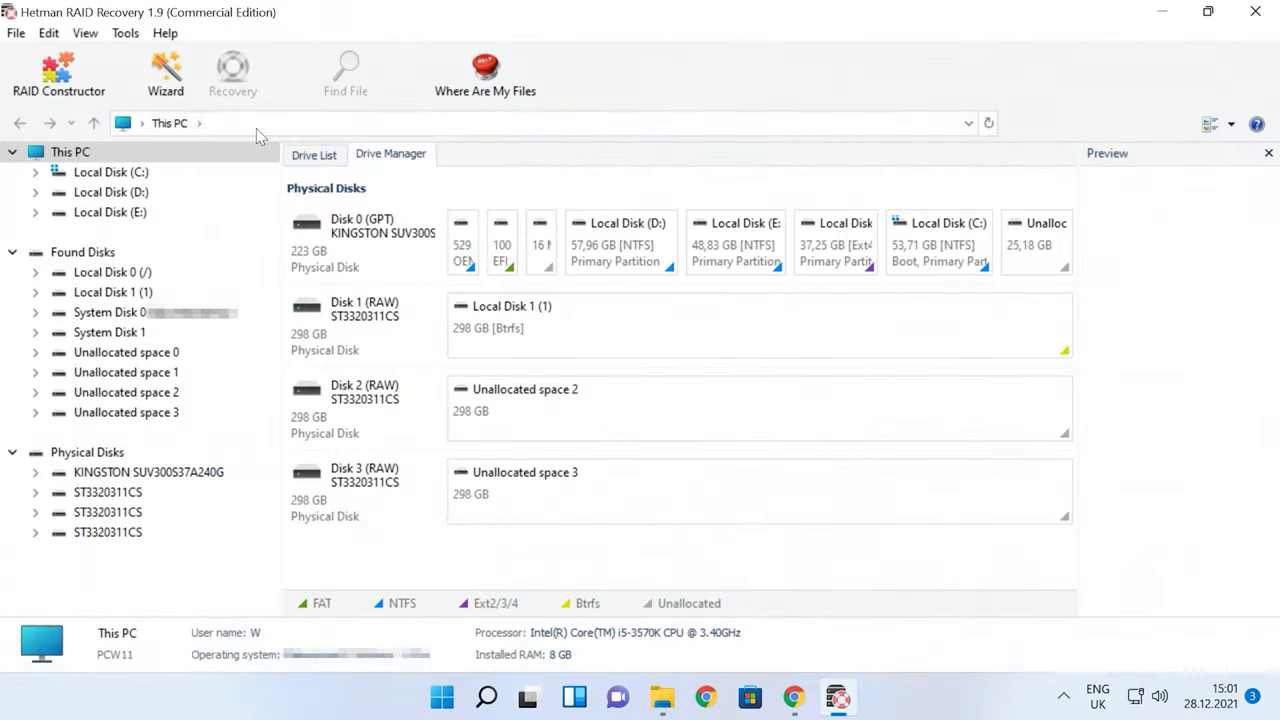
Start the RAID Constructor and choose manual mode for adding the RAID array
left_click(84, 96)
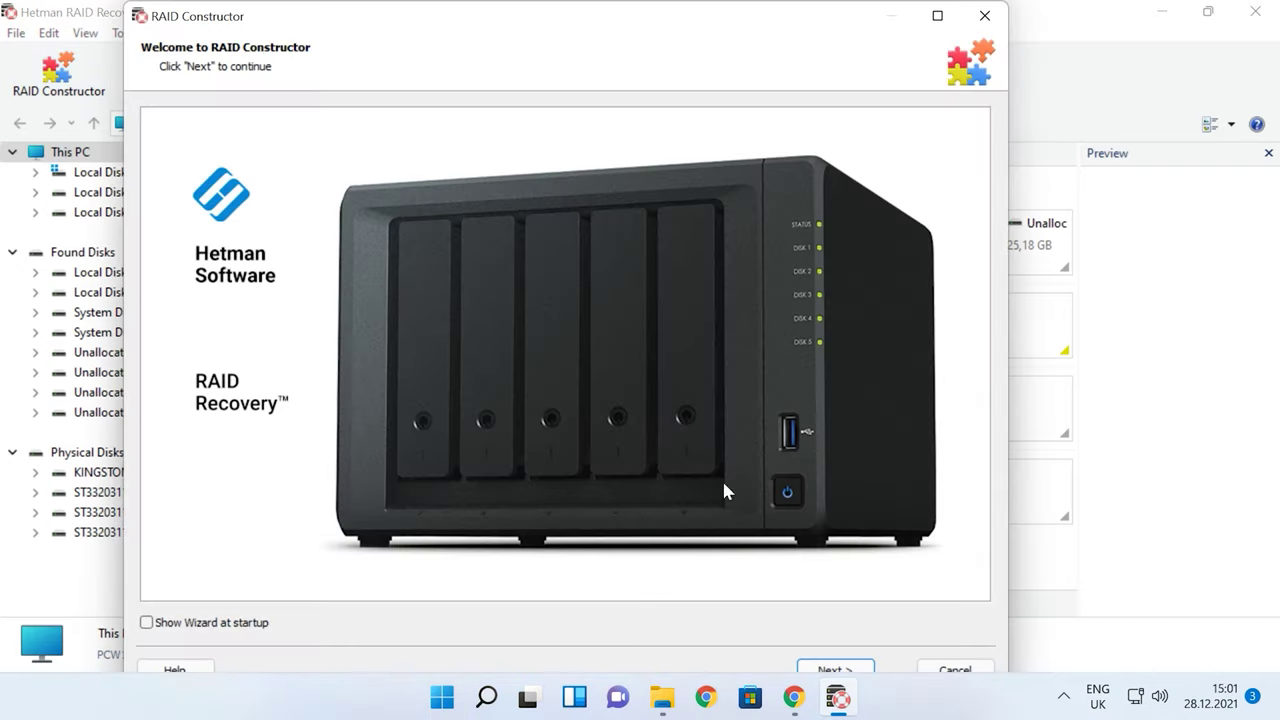
left_click(858, 665)
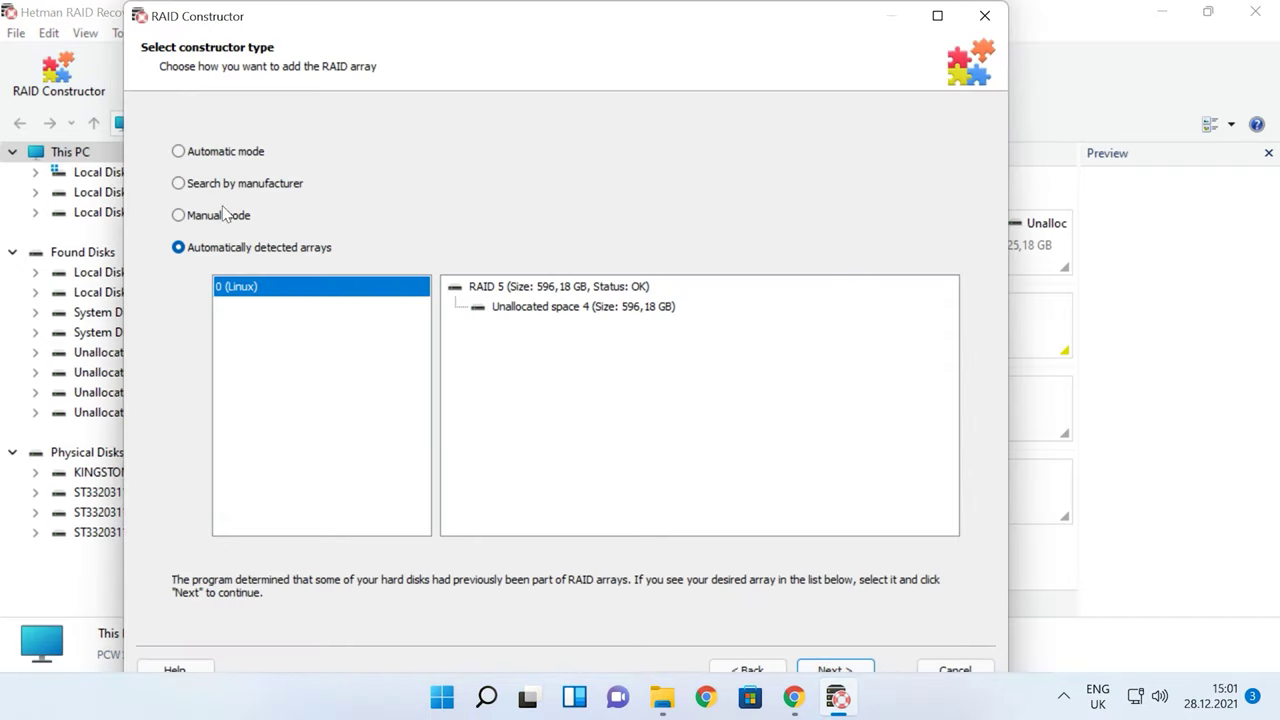
left_click(222, 216)
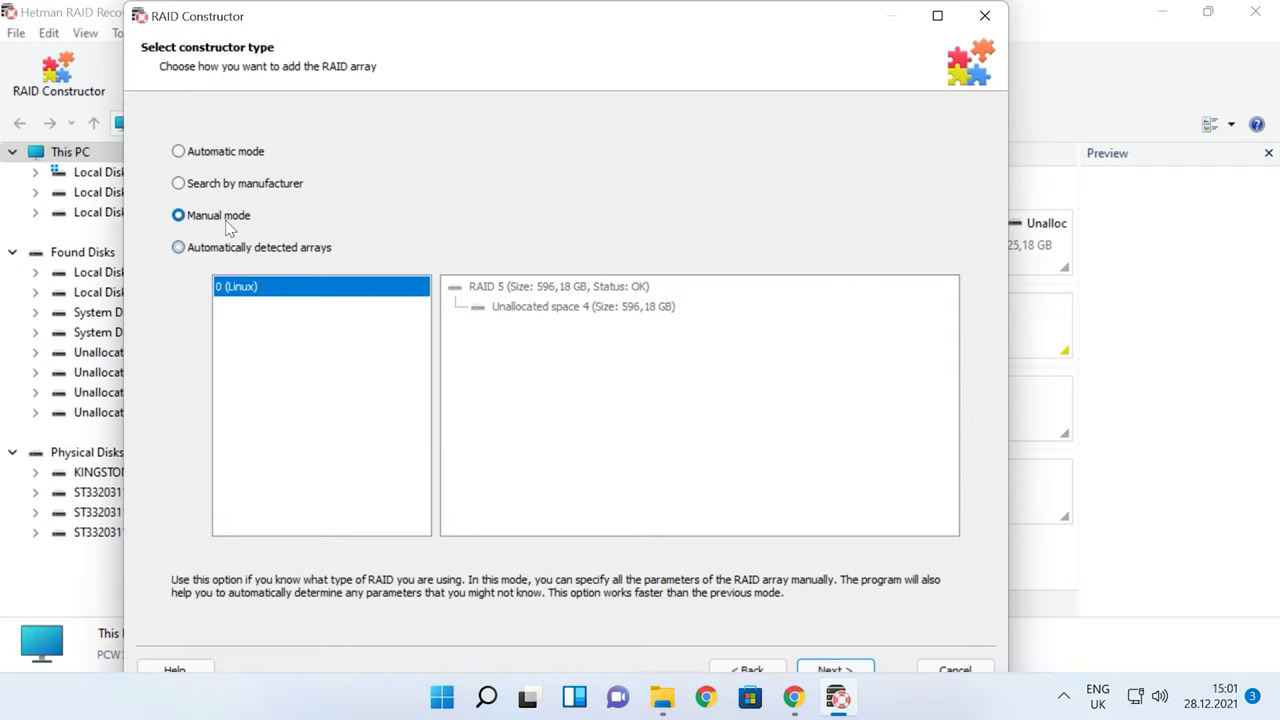
left_click(848, 668)
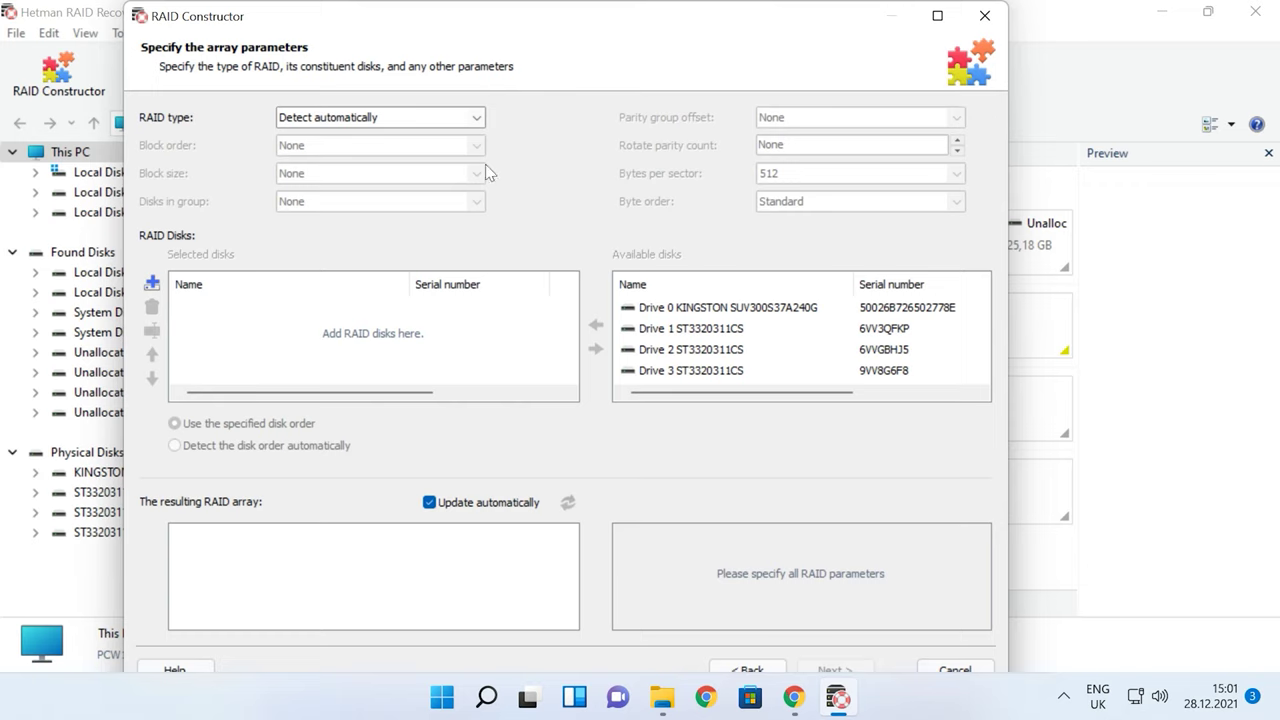
Set the array parameters to RAID 5 (Parity) type, Left Synchronous block order and a 32 KB block size
left_click(476, 117)
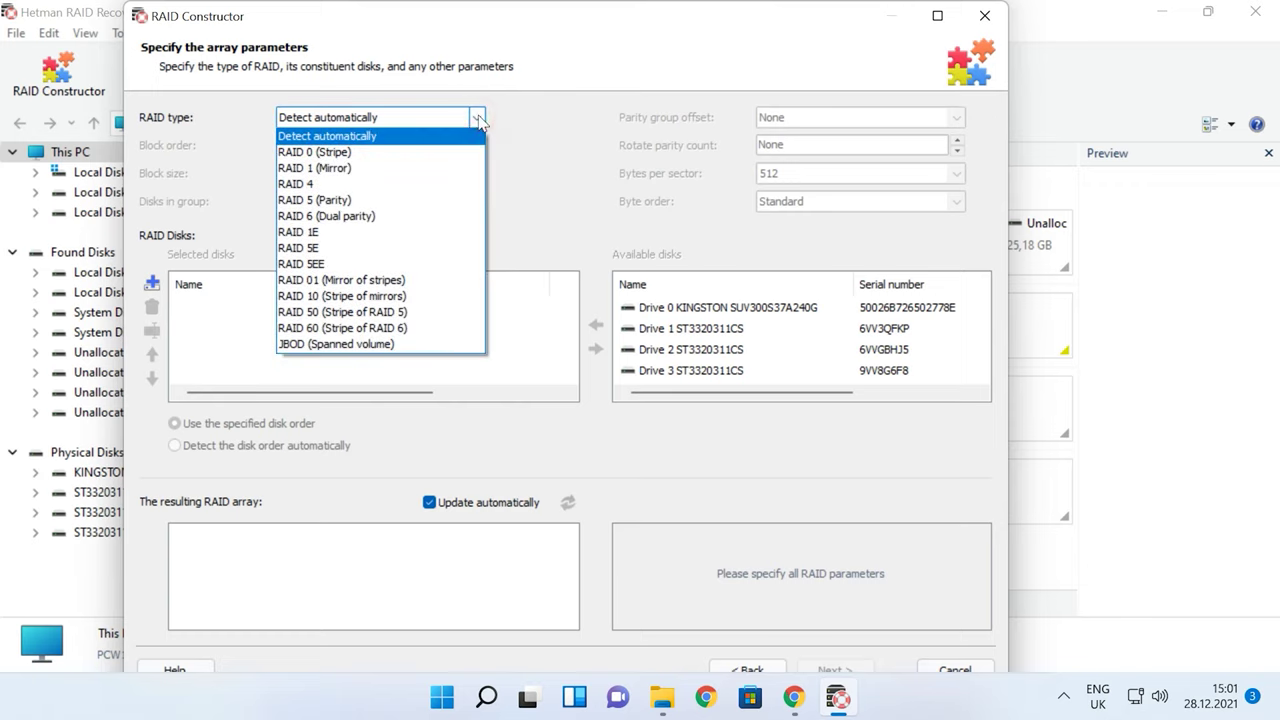
left_click(312, 201)
left_click(470, 145)
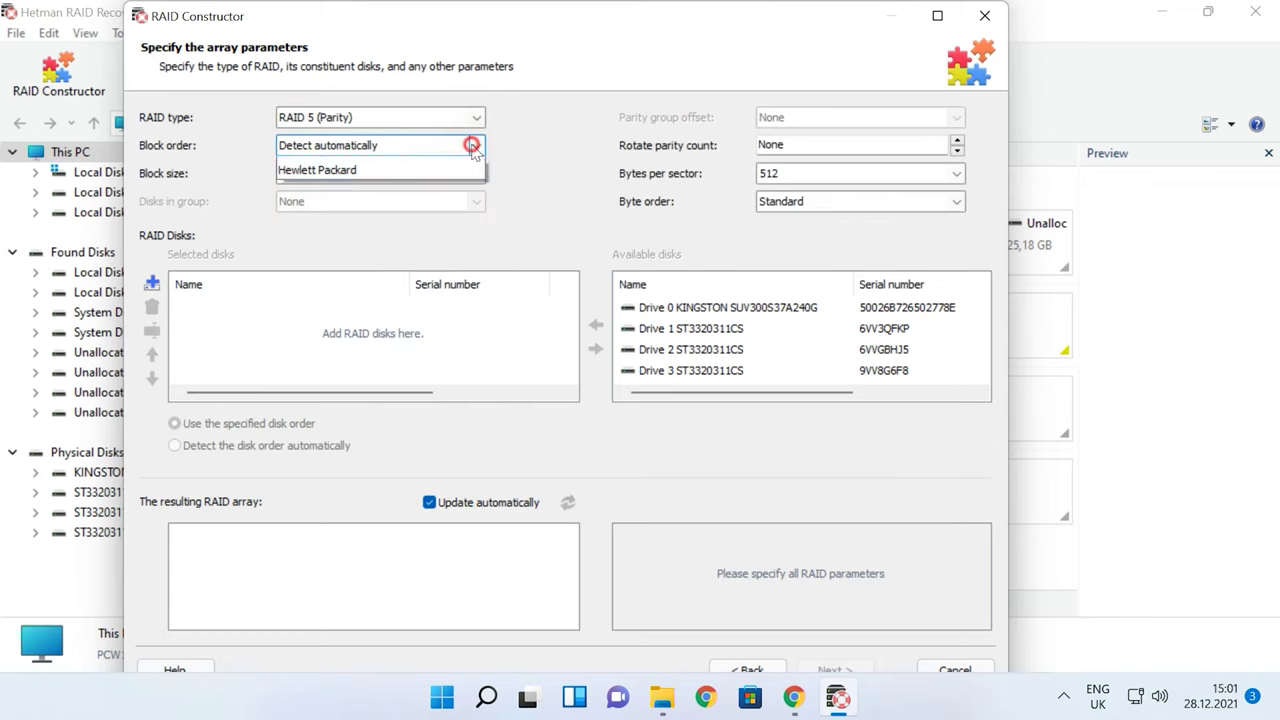
left_click(359, 201)
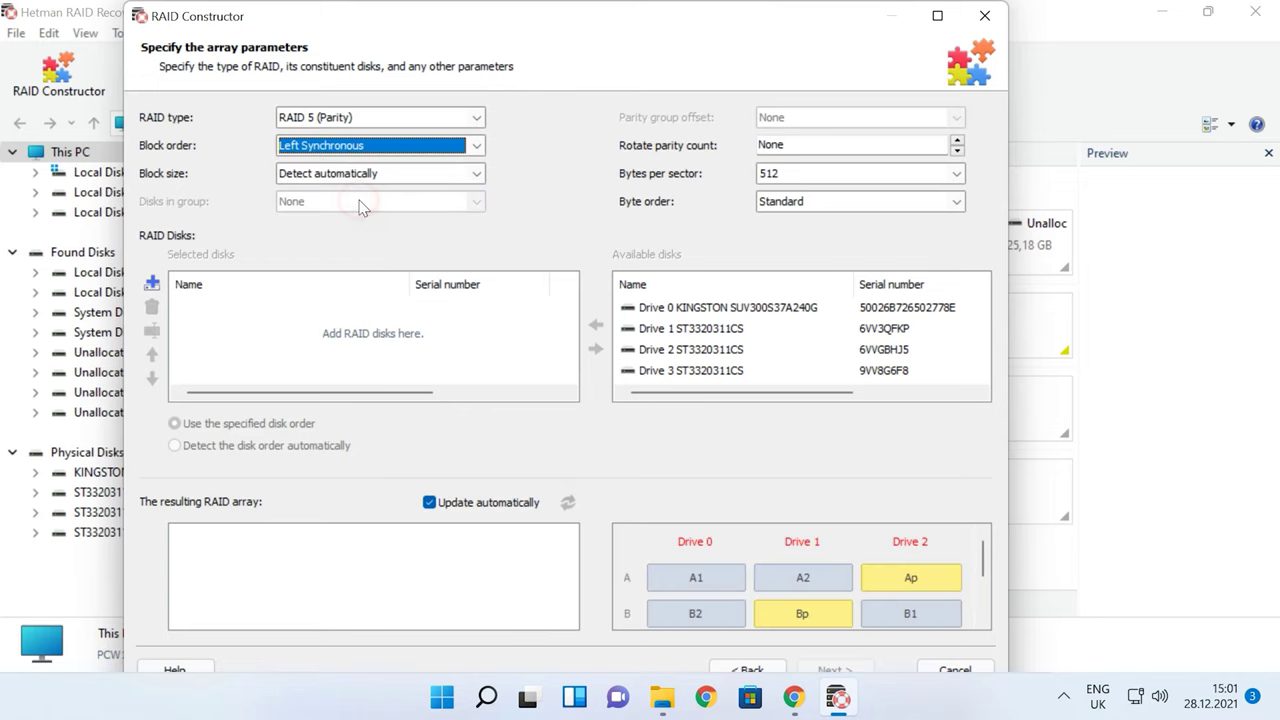
left_click(476, 174)
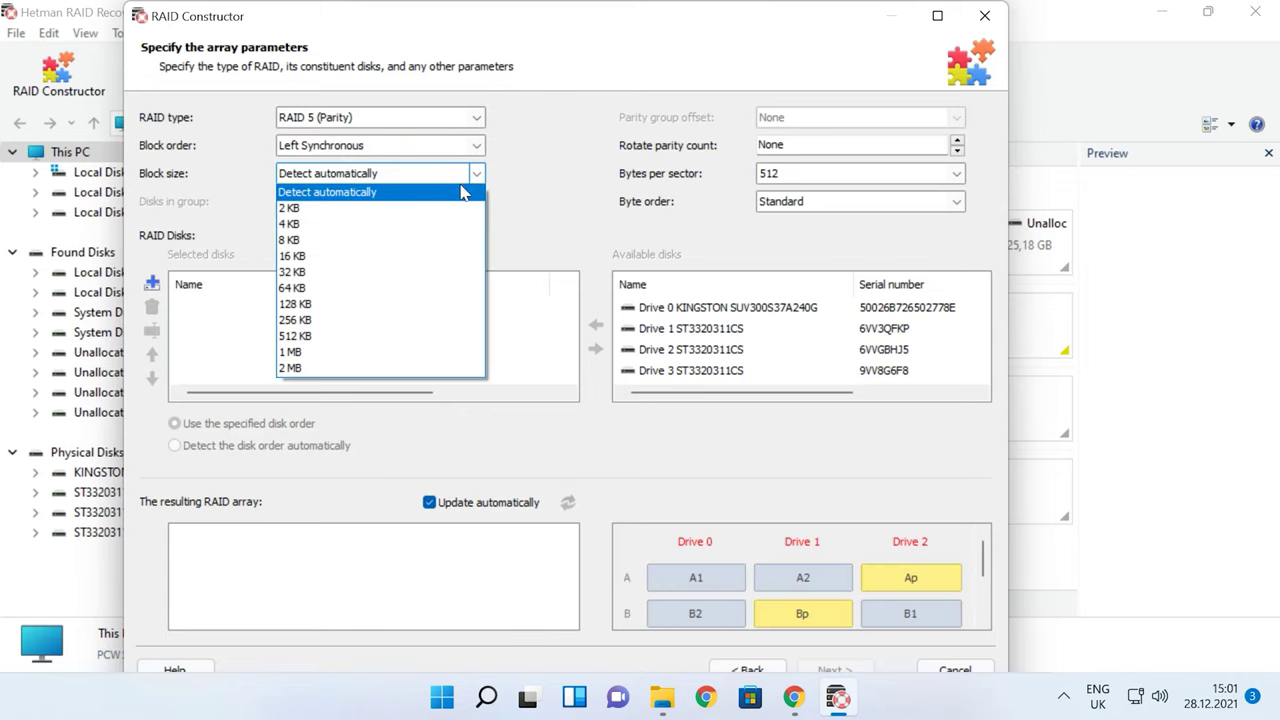
left_click(305, 271)
Add the three ST3320311CS disks, Drive 1, Drive 2 and Drive 3, to the array's selected disks
left_click(722, 330)
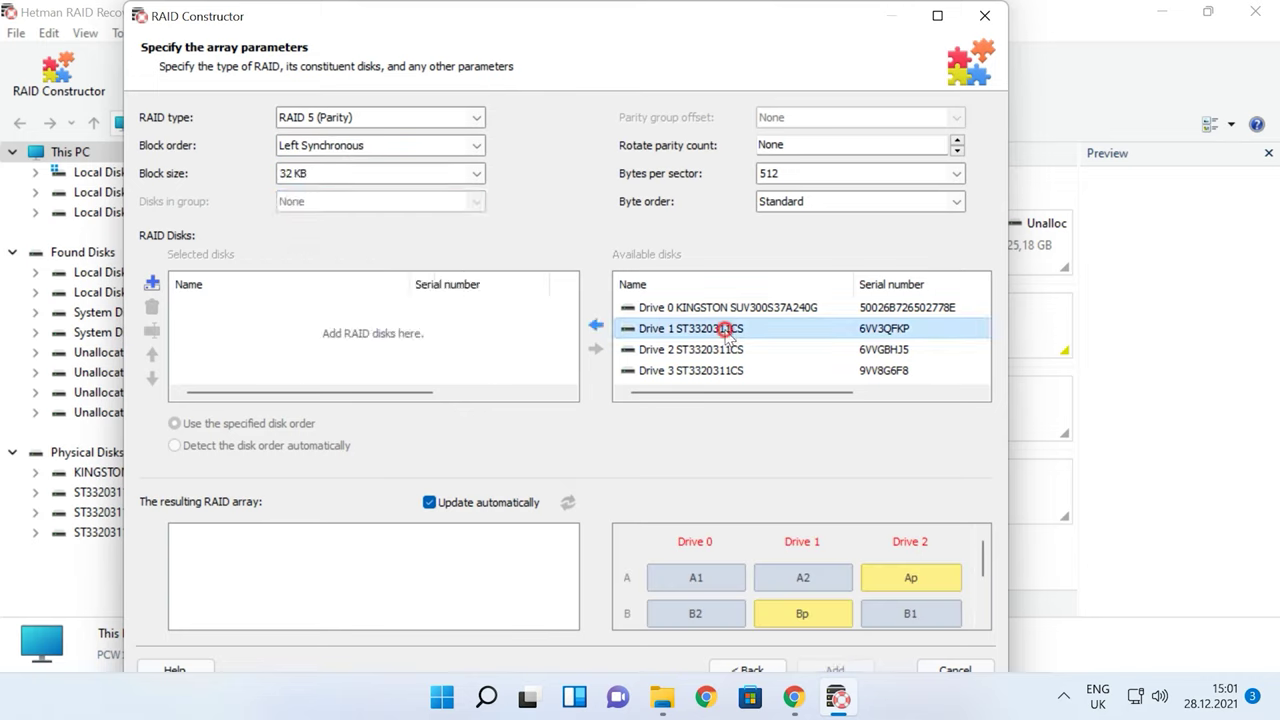
left_click(598, 327)
left_click(598, 327)
left_click(598, 327)
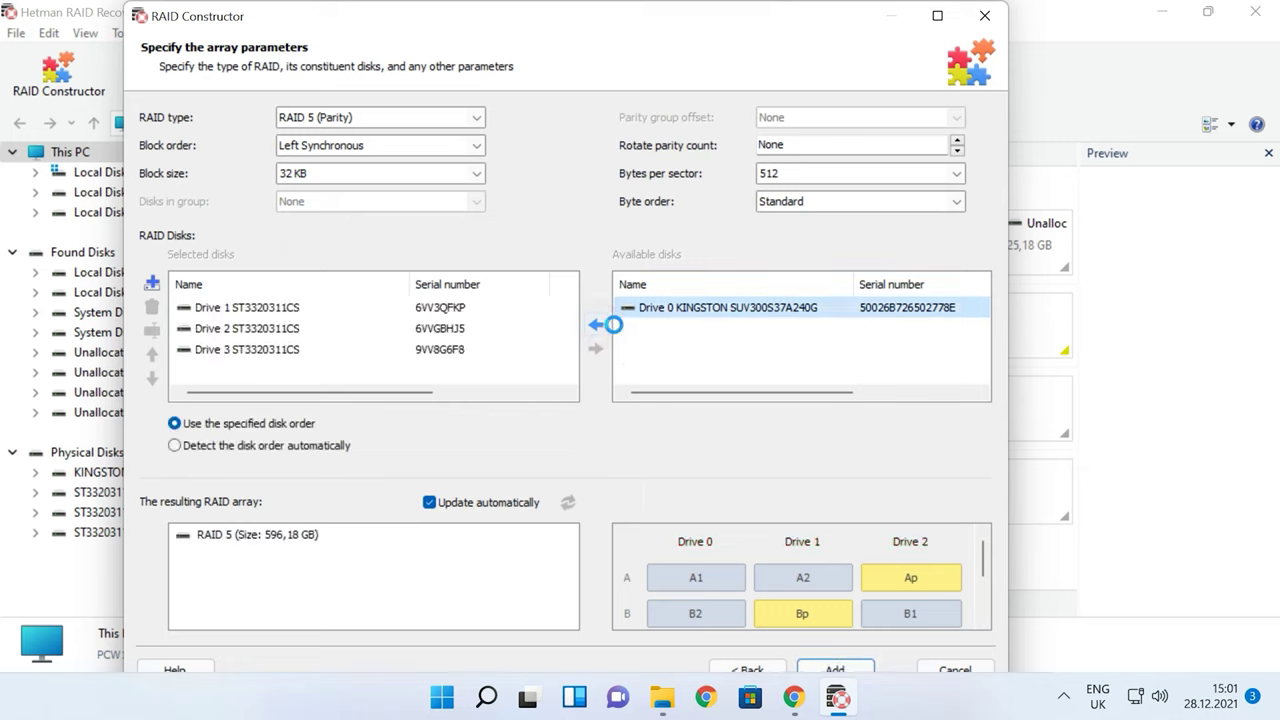
Reorder the selected RAID disks to Drive 3, Drive 2, Drive 1
left_click(235, 350)
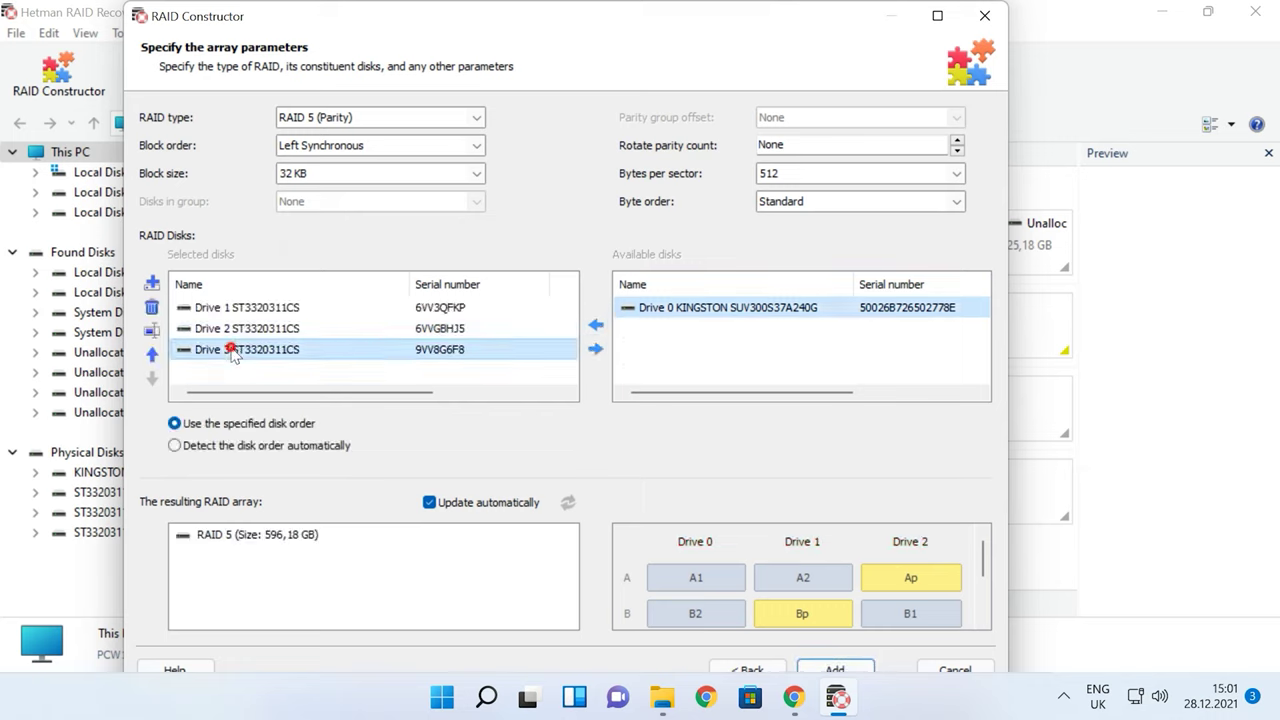
left_click(151, 353)
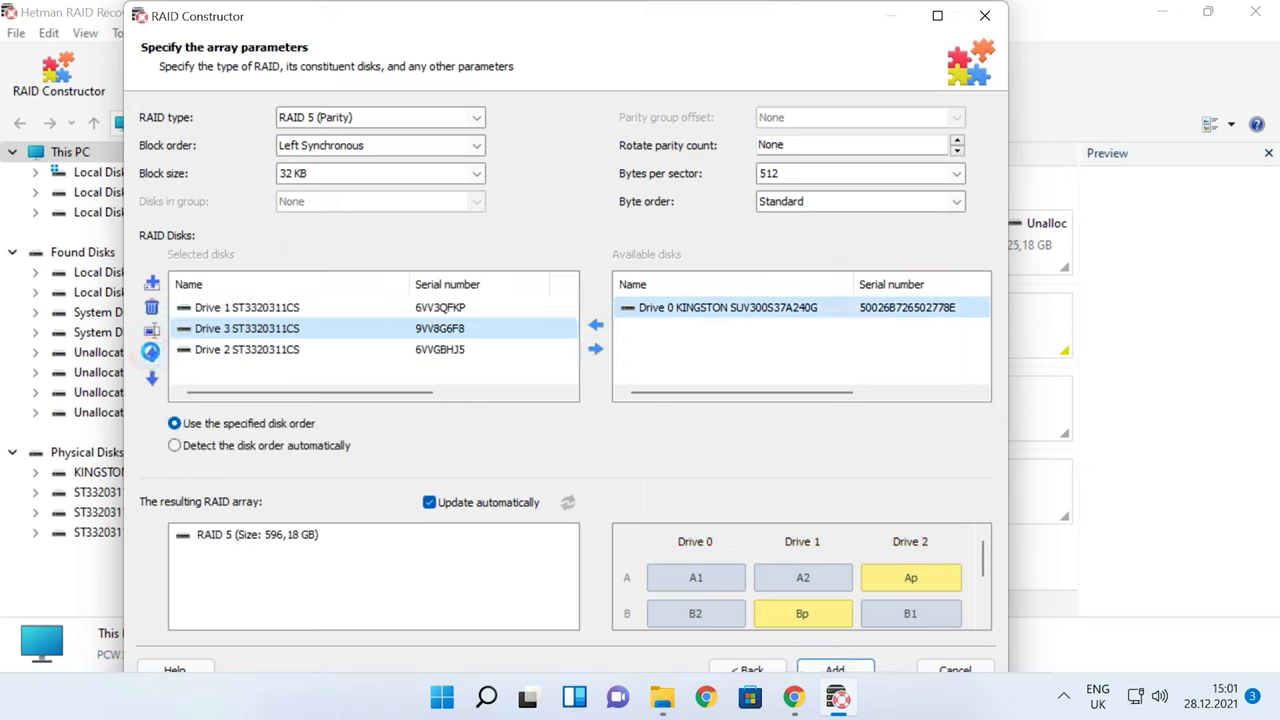
left_click(151, 353)
left_click(200, 350)
left_click(151, 353)
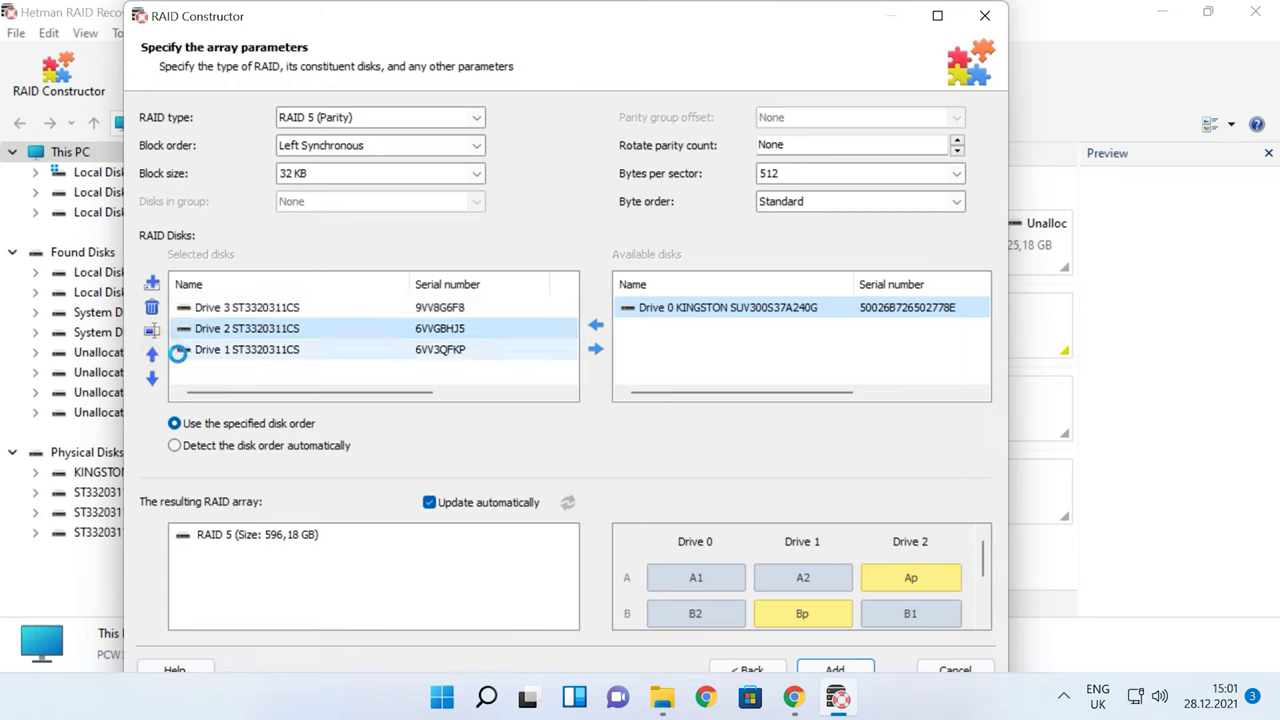
Set the disk offset of Drive 3 to 139264 bytes
left_click(285, 308)
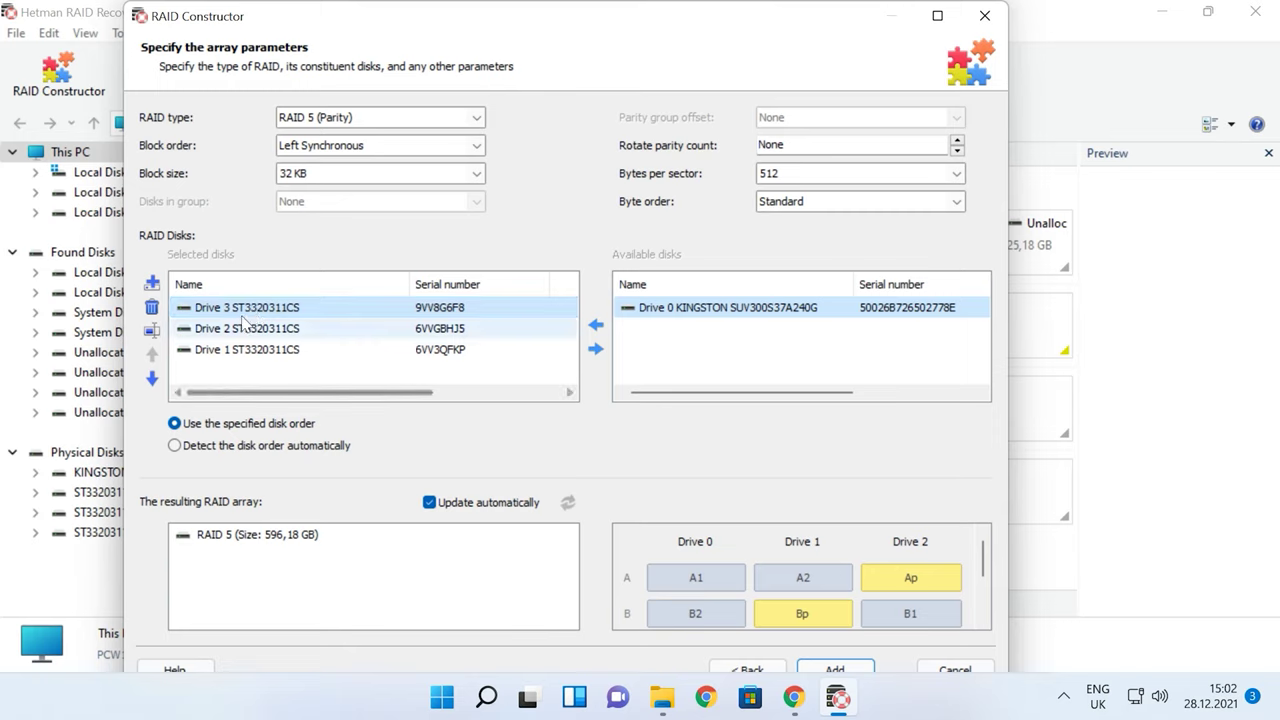
left_click(151, 331)
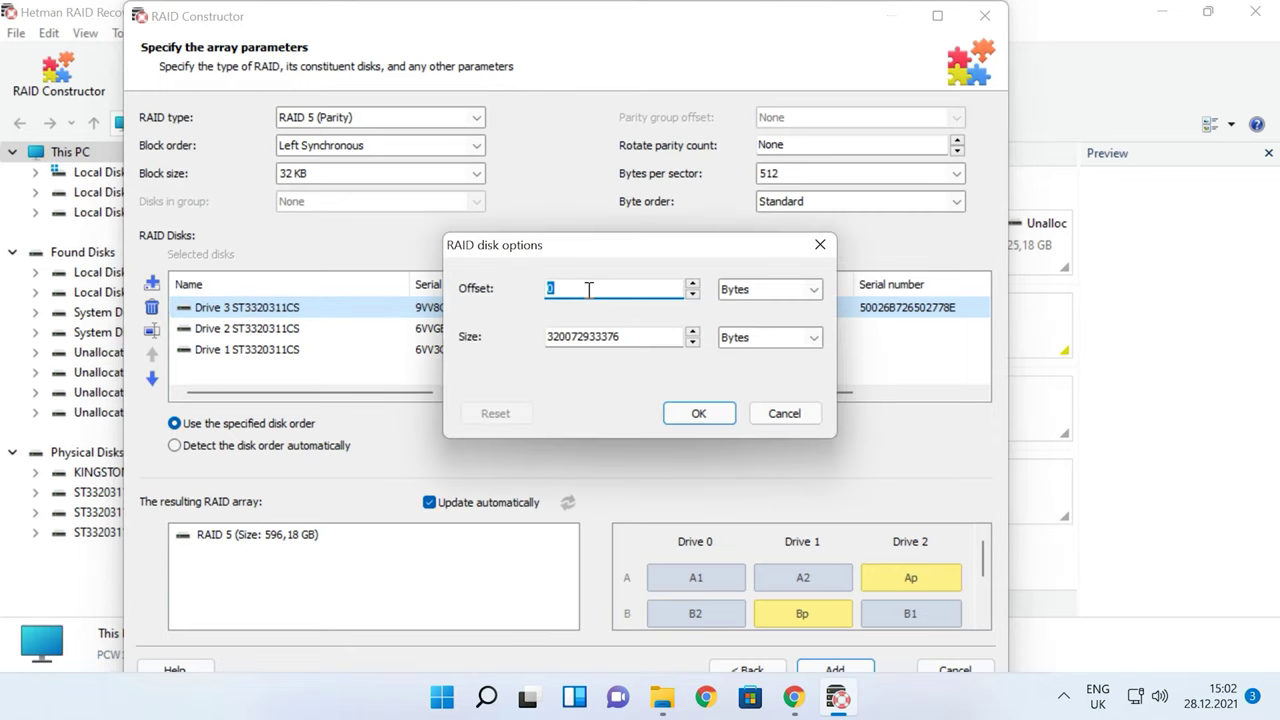
type("139264")
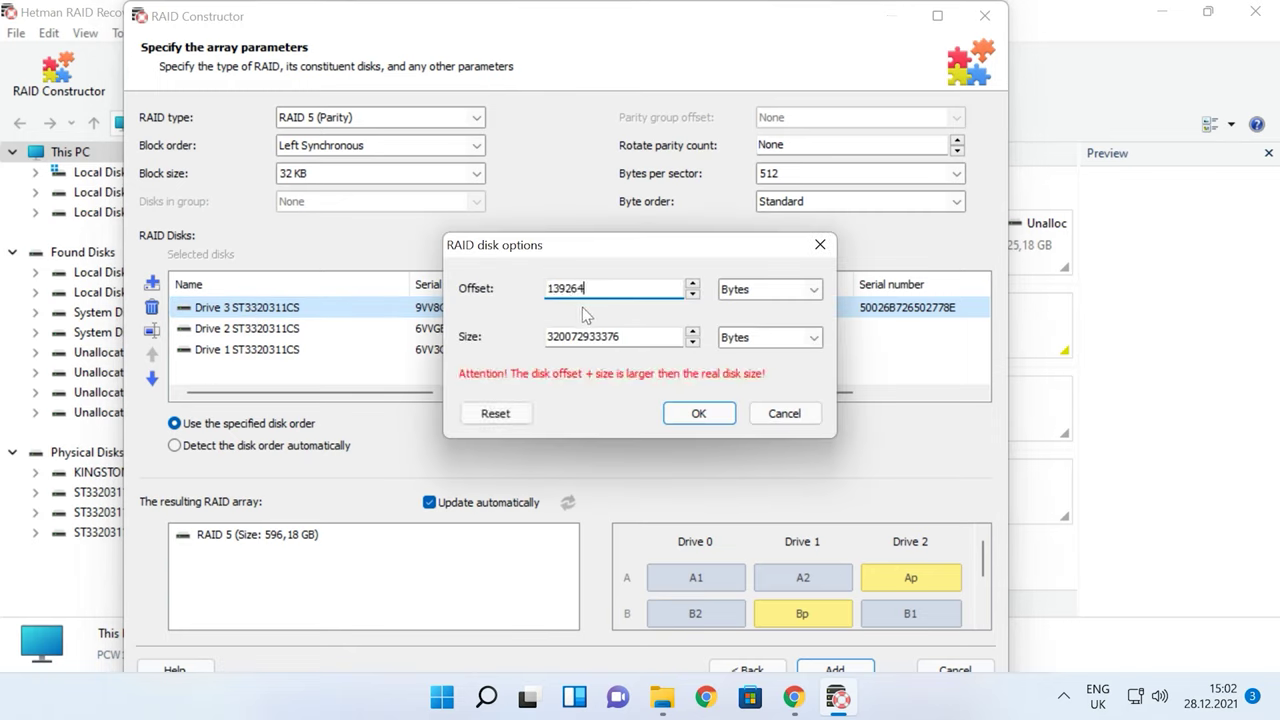
left_click(699, 413)
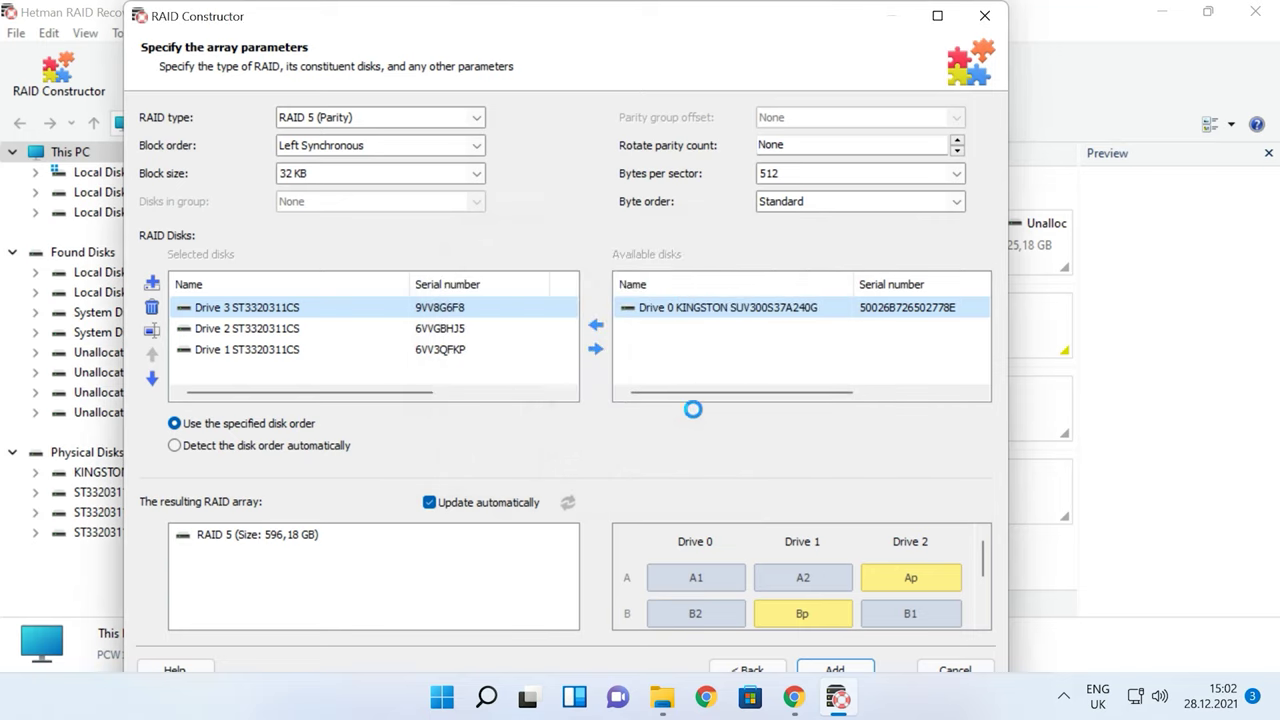
left_click(216, 333)
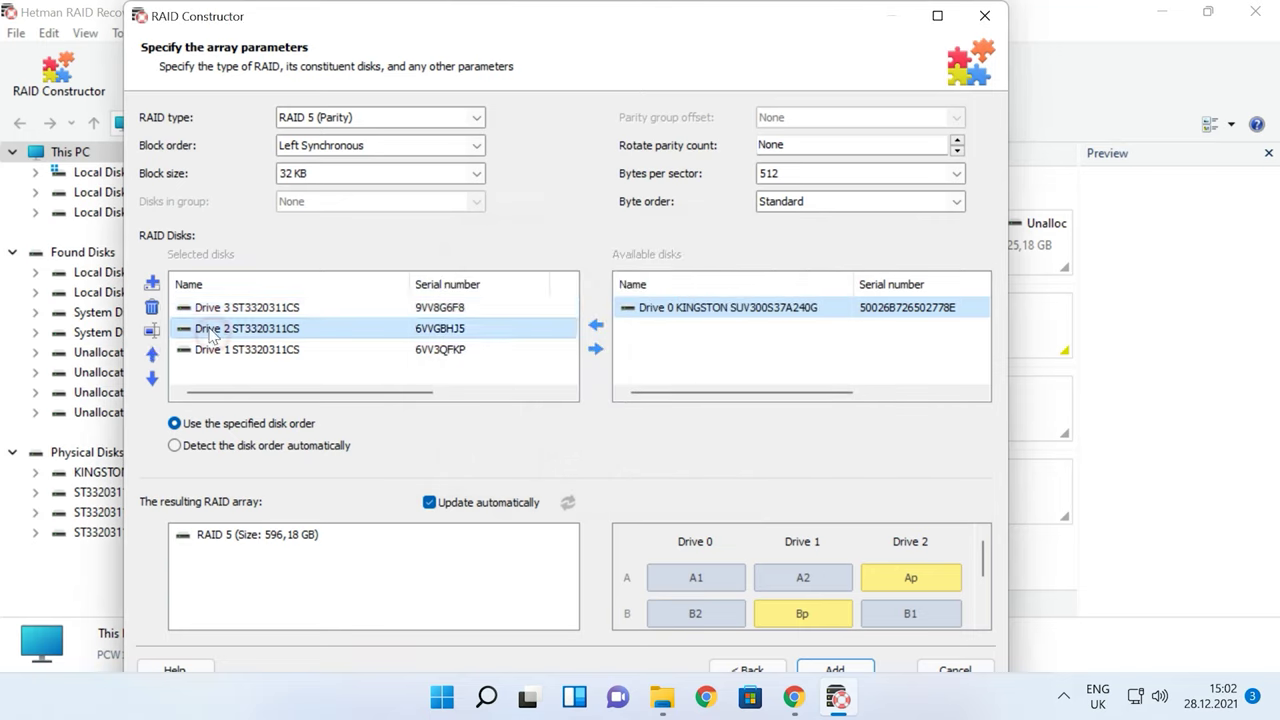
left_click(152, 284)
left_click(220, 370)
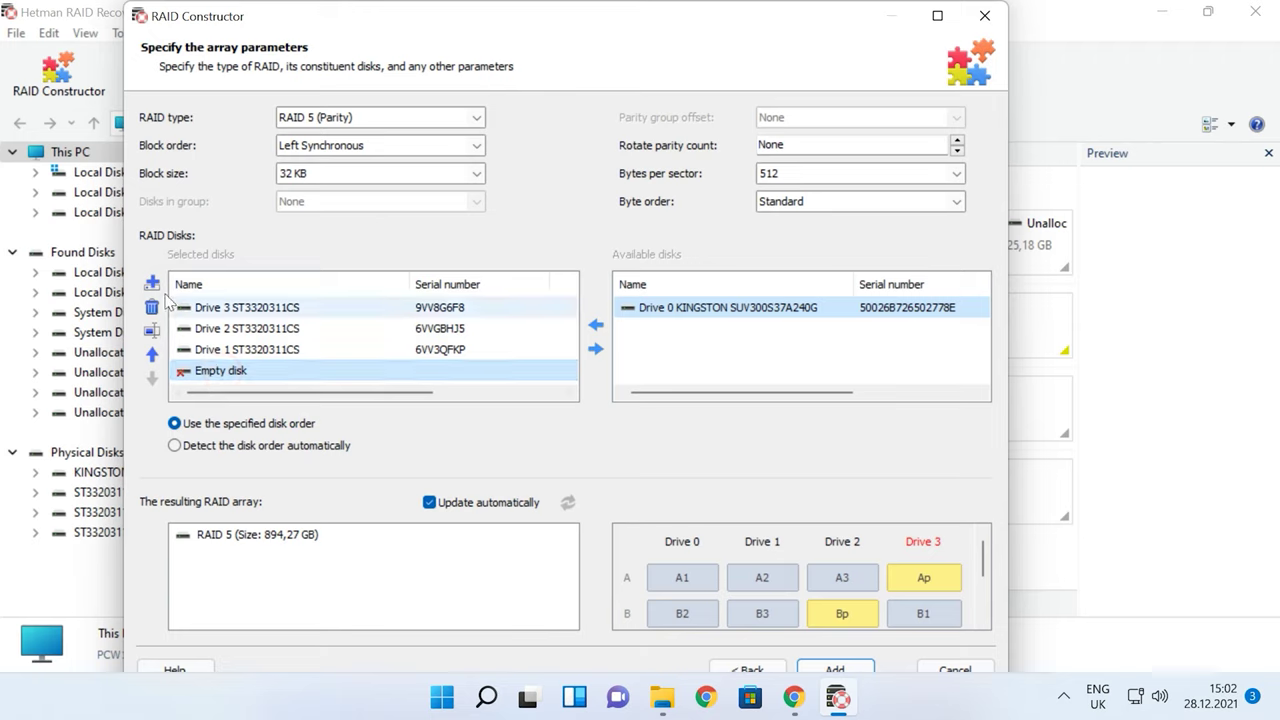
left_click(151, 330)
Set the disk offsets of Drive 2 and Drive 1 to 139264 bytes each
left_click(232, 332)
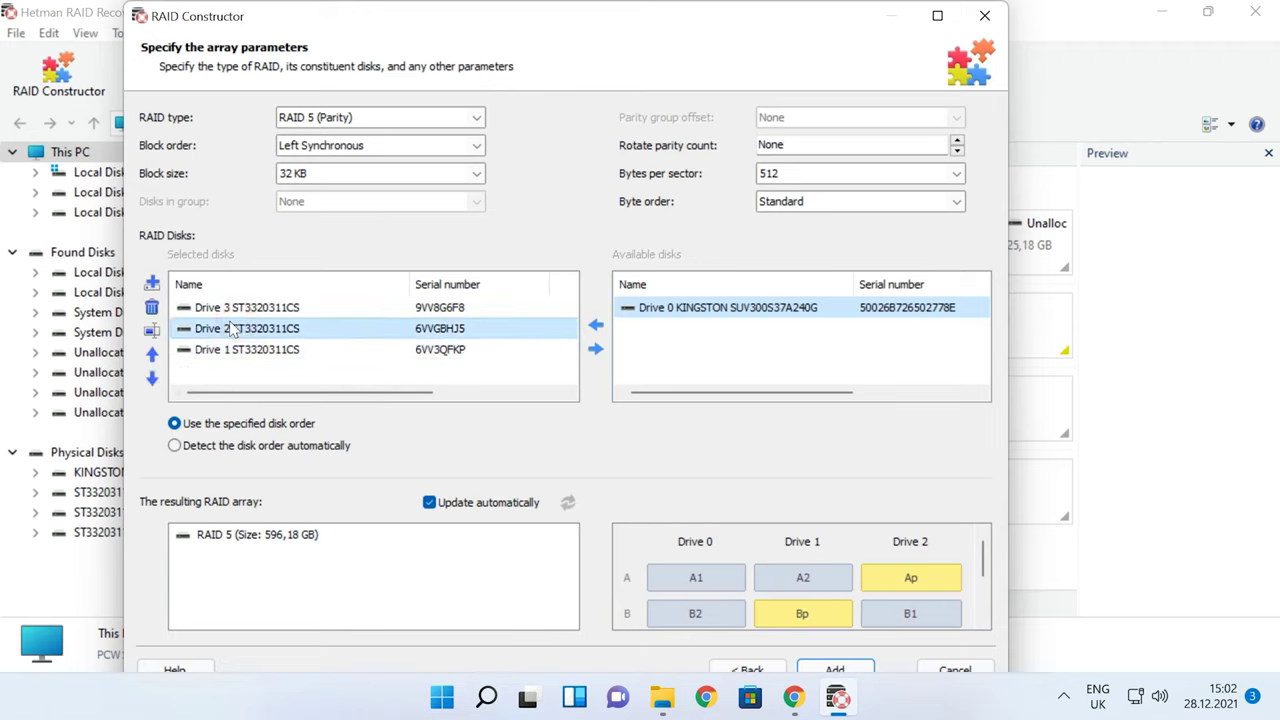
left_click(152, 330)
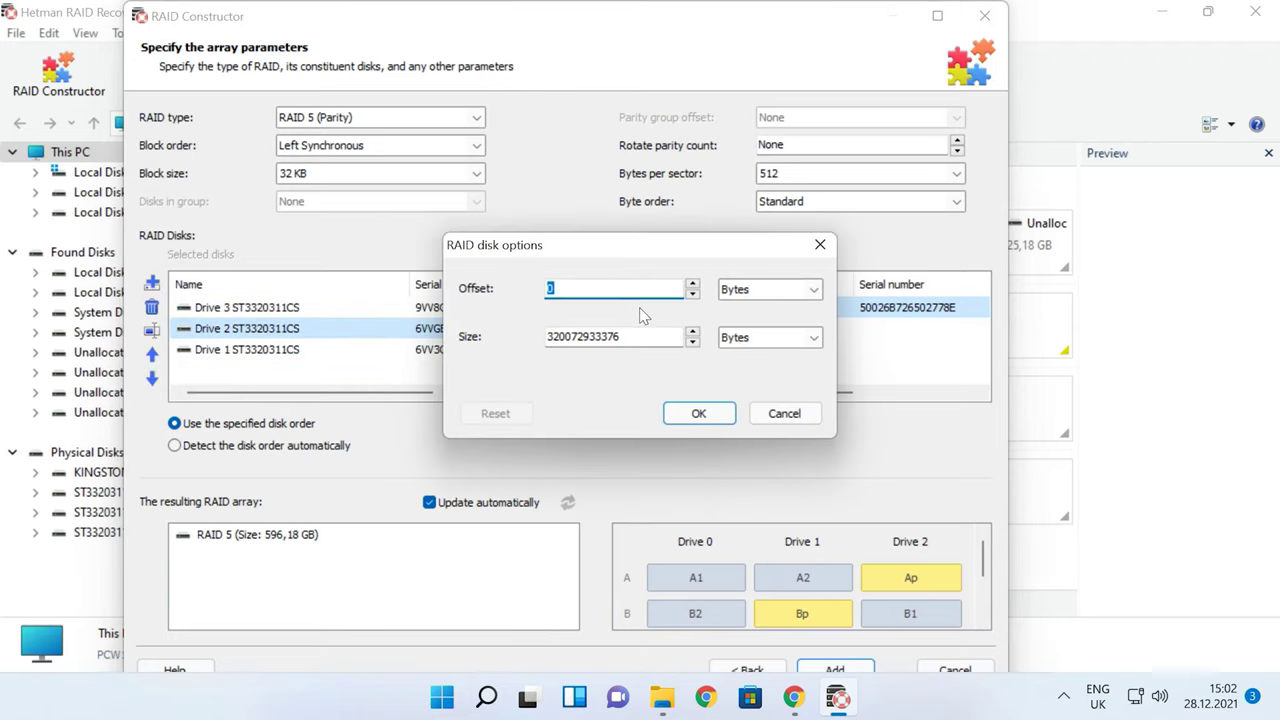
type("130264")
left_click(698, 413)
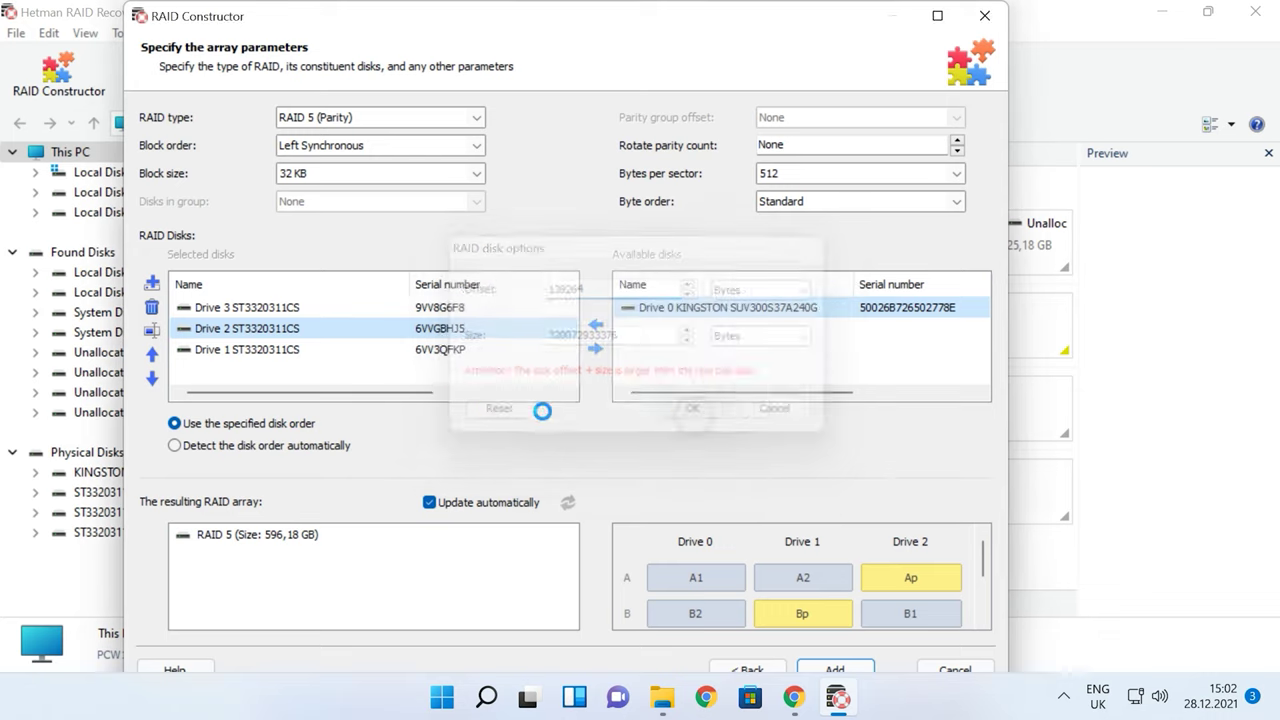
left_click(224, 351)
left_click(152, 330)
type("139264")
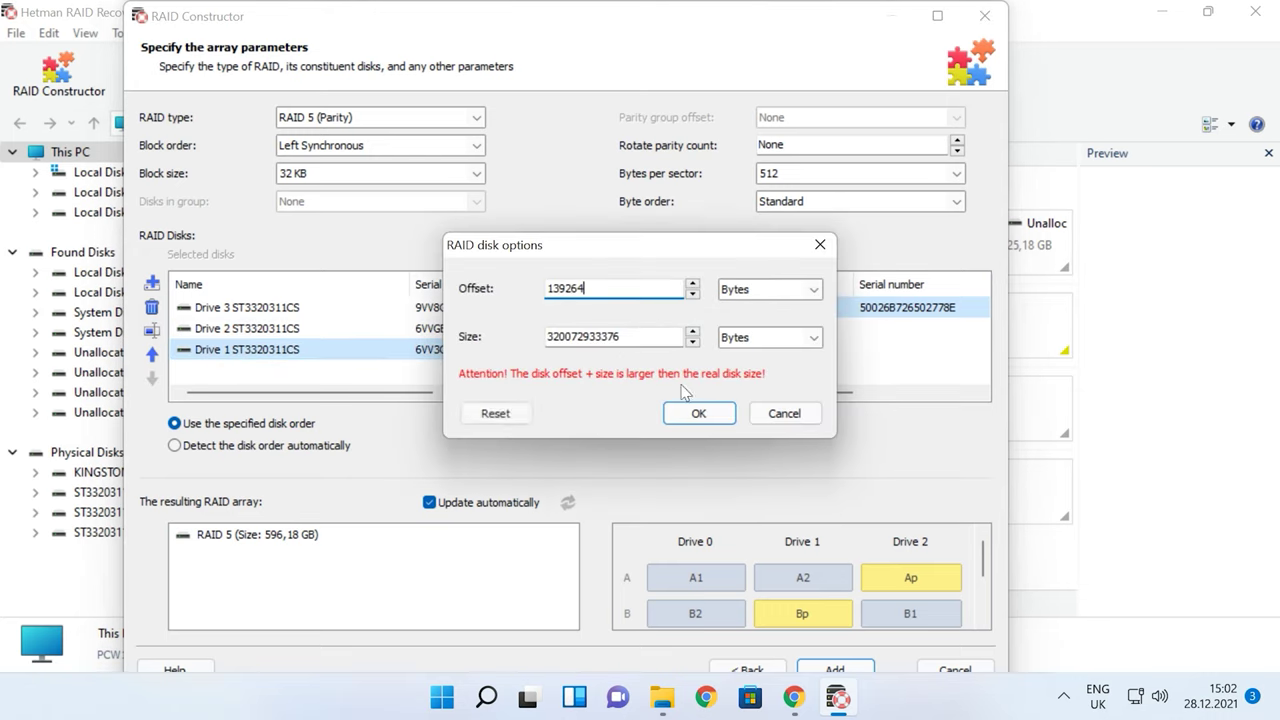
left_click(697, 413)
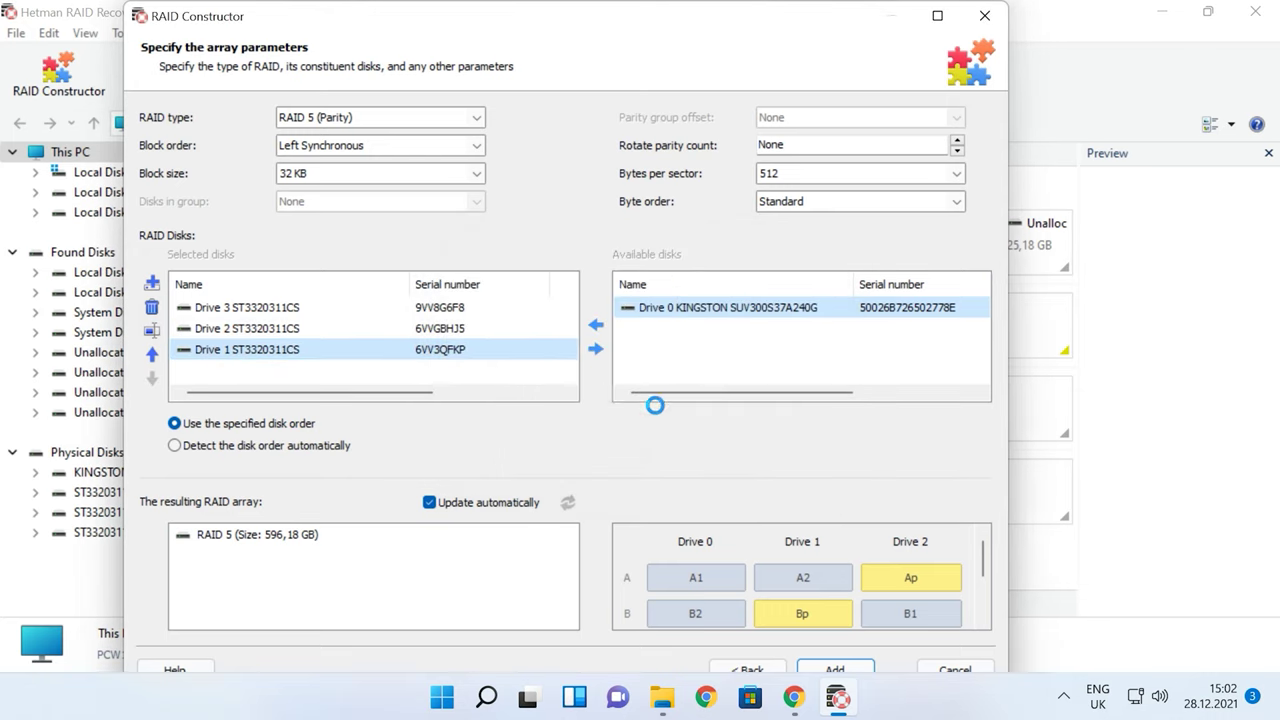
Add the configured RAID 5 array and open its RAIDB.CDR5 volume
left_click(265, 312)
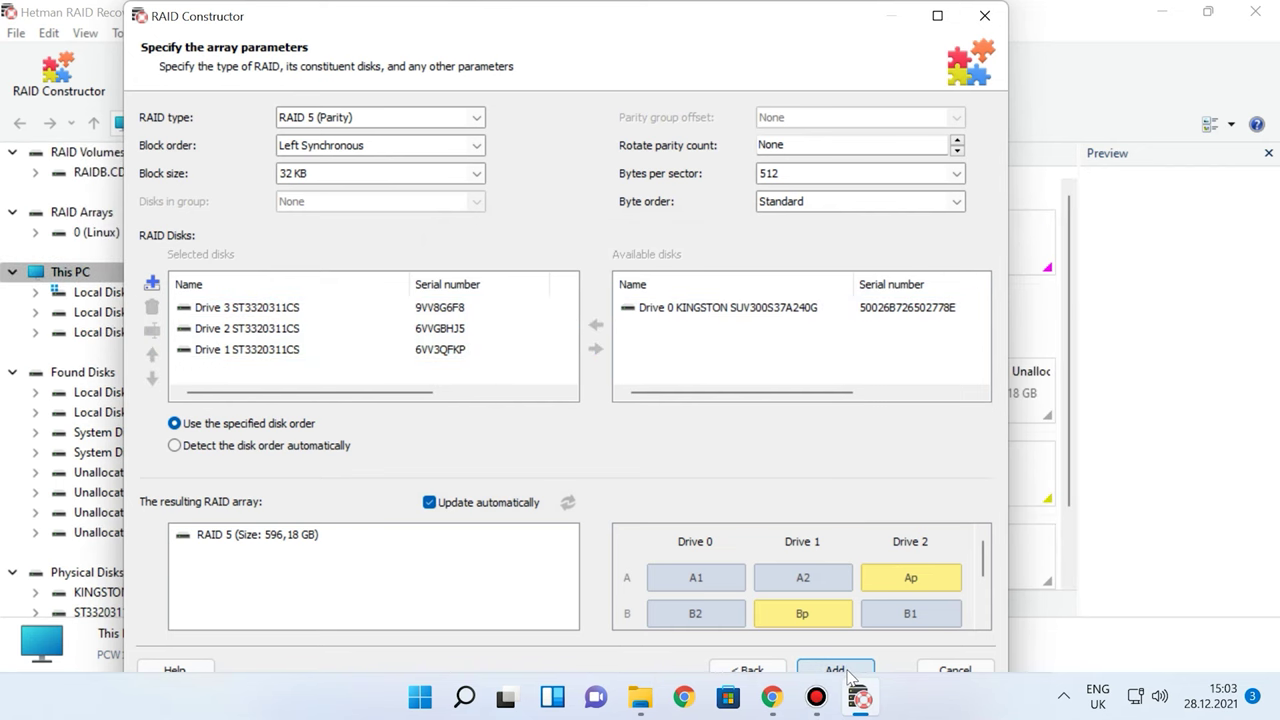
left_click(828, 671)
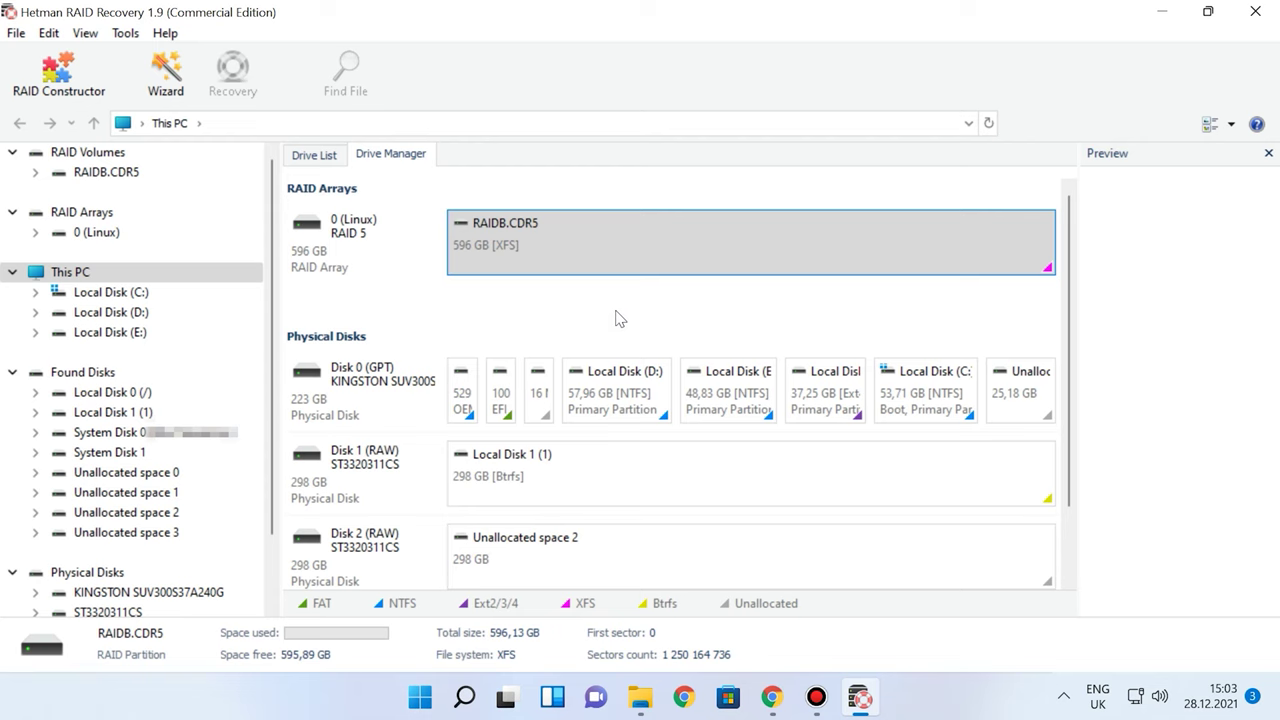
right_click(611, 271)
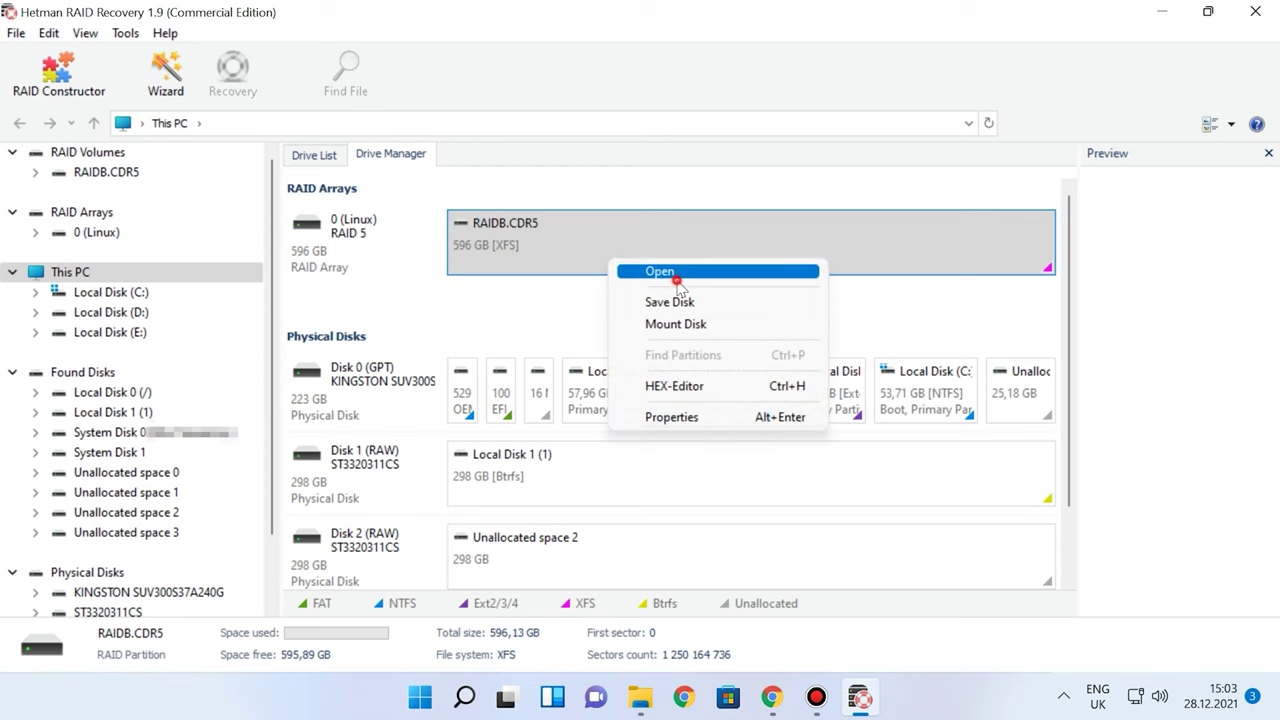
left_click(678, 272)
left_click(820, 579)
left_click(824, 581)
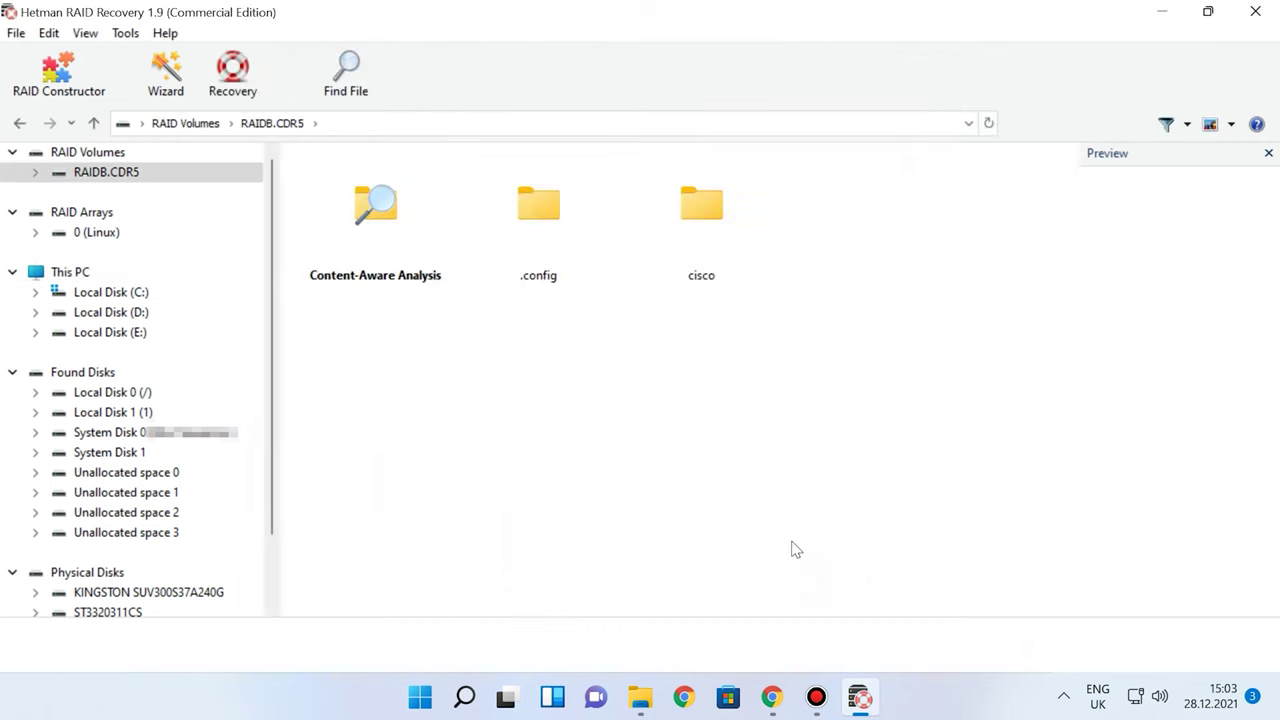
Open the cisco folder on the RAIDB.CDR5 volume and check its images and DOCX documents
double_click(711, 246)
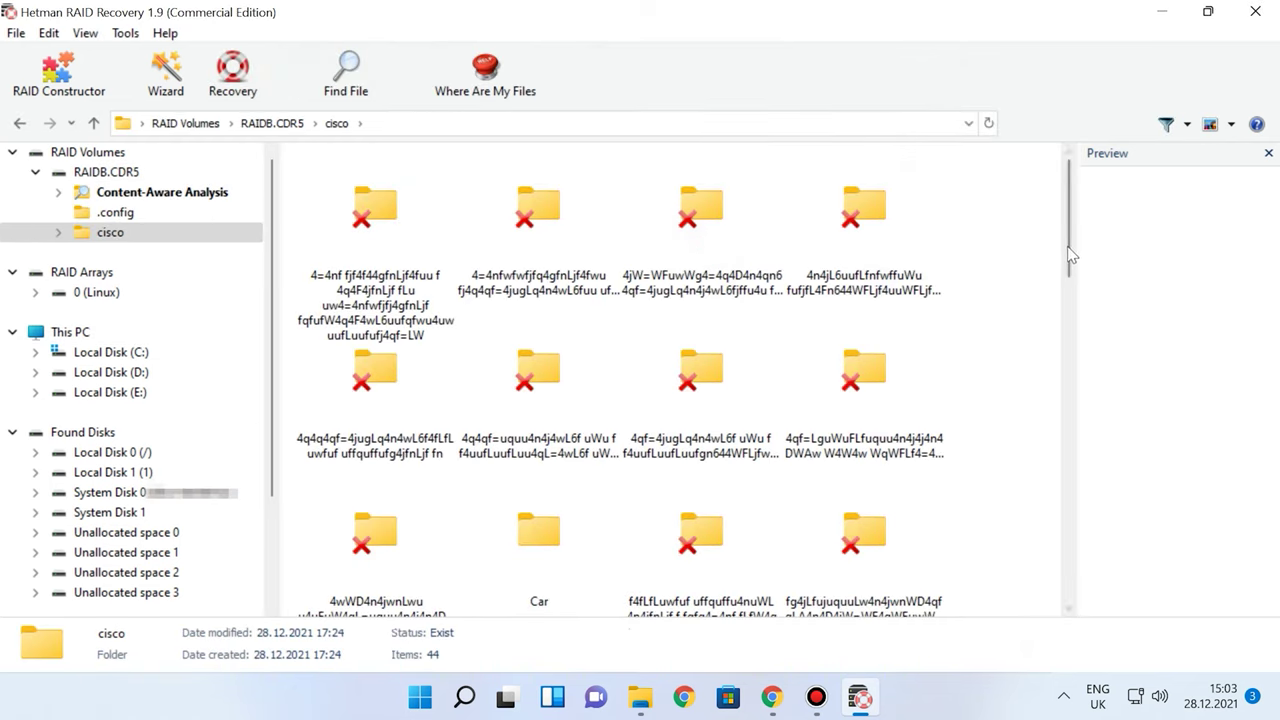
left_click_drag(1069, 243, 1069, 565)
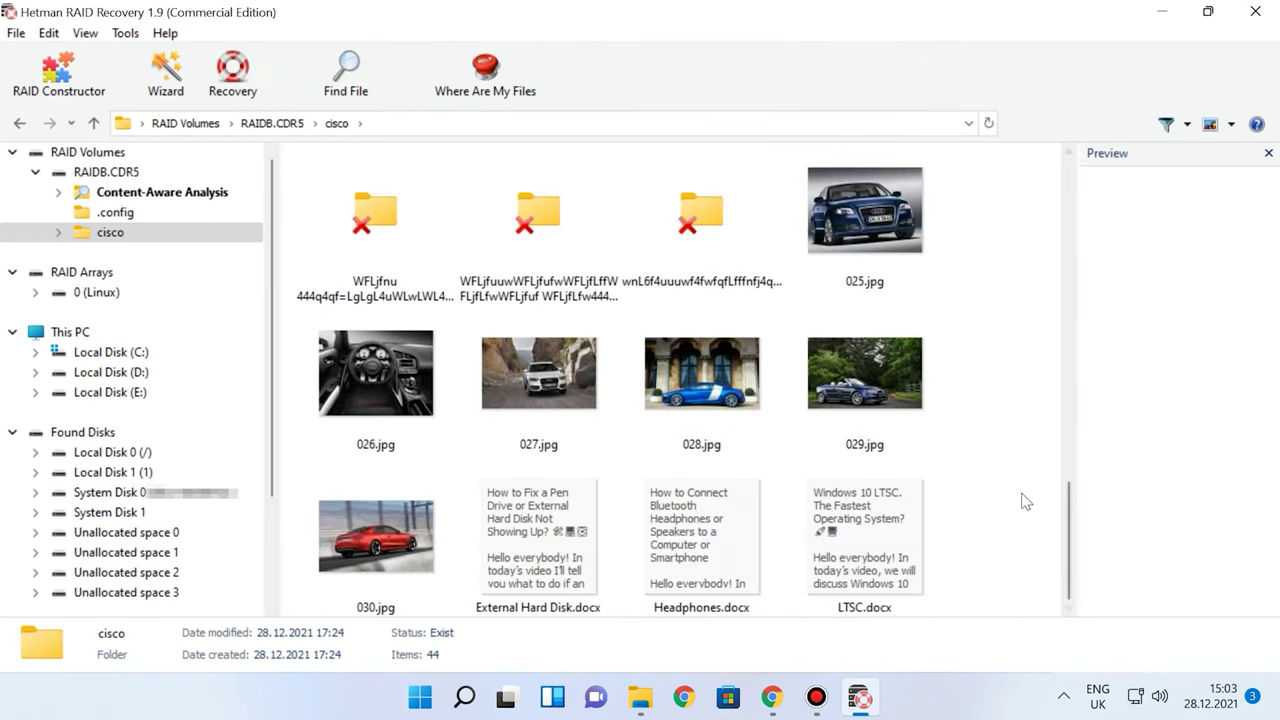